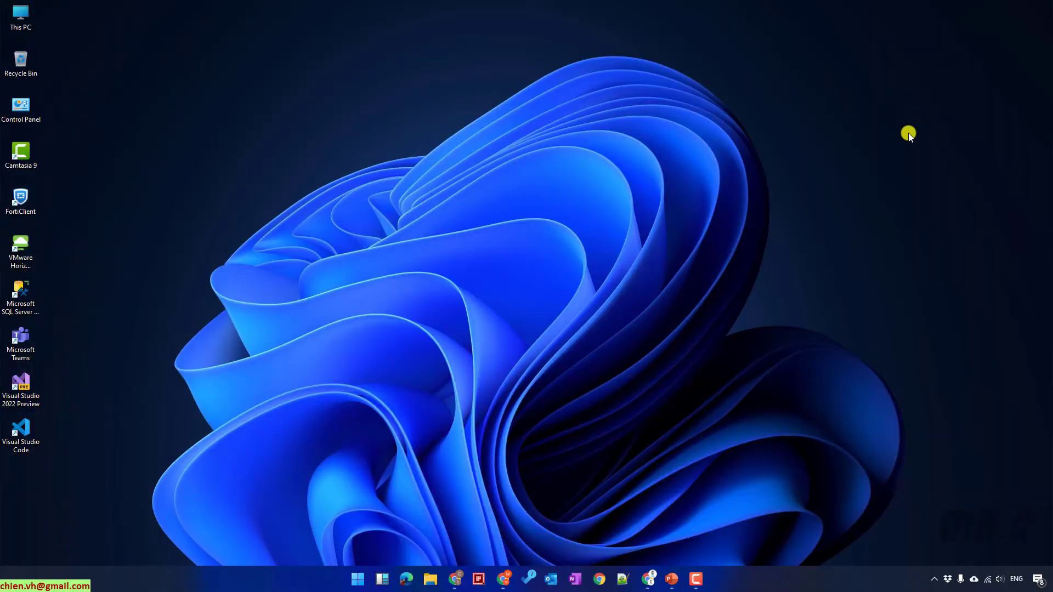
- Switch to Chrome, load localhost, reload the page once and minimize the browser
left_click(648, 578)
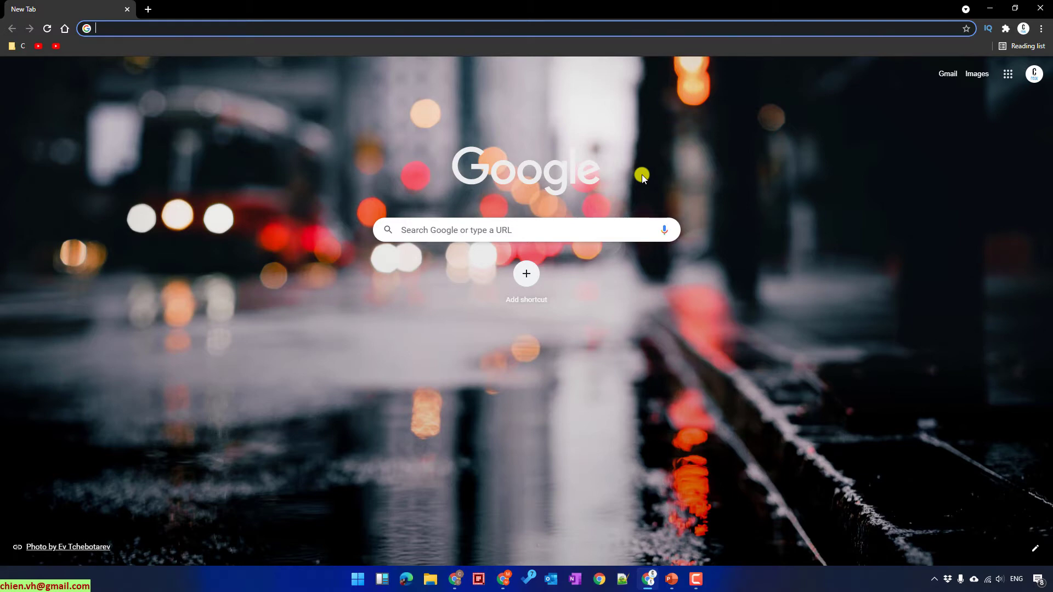
type("localhost")
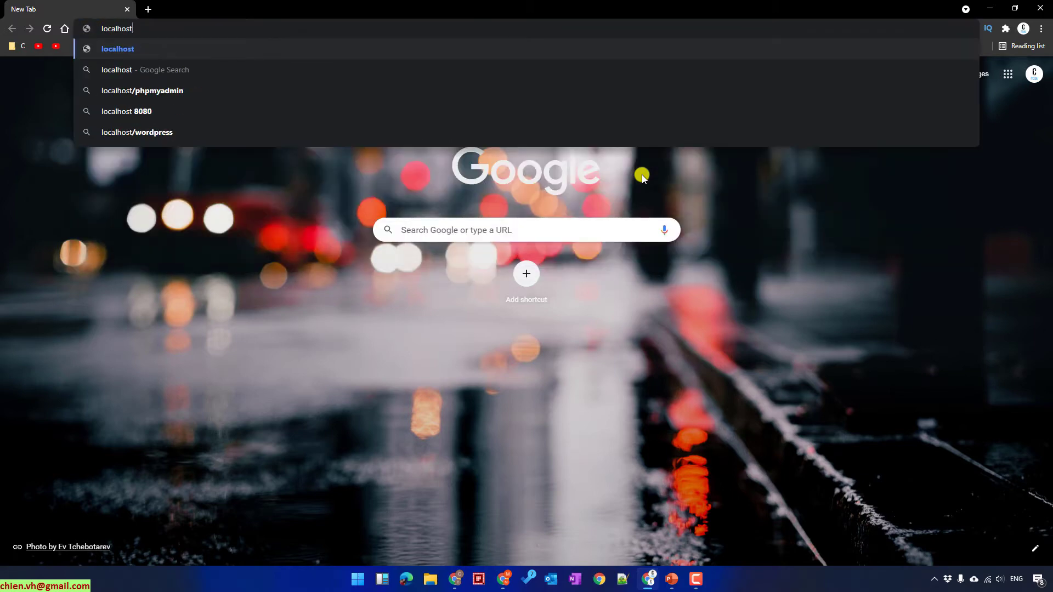
key("Return")
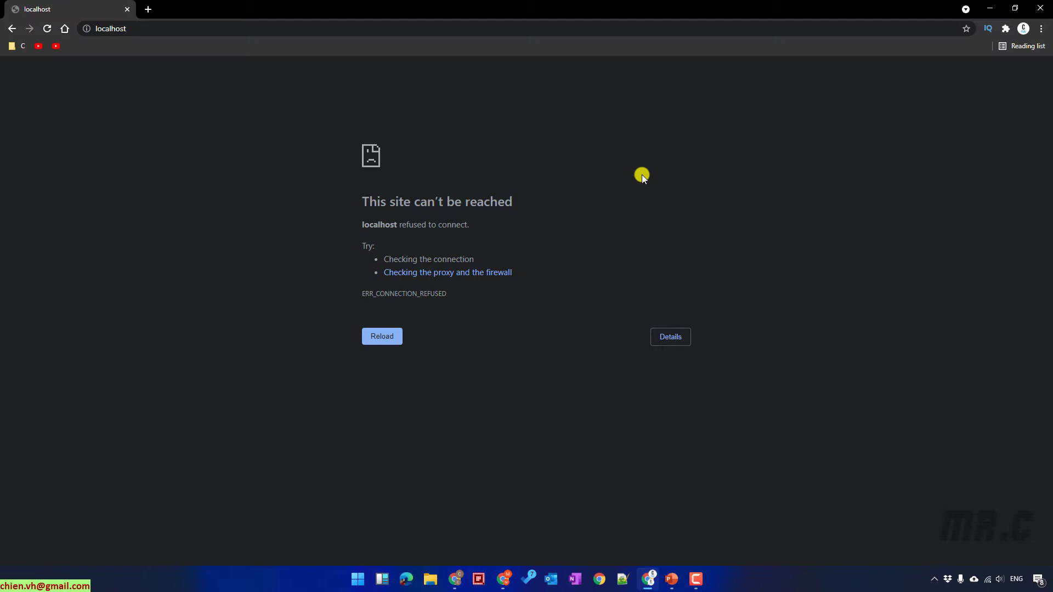
key("F5")
left_click(990, 8)
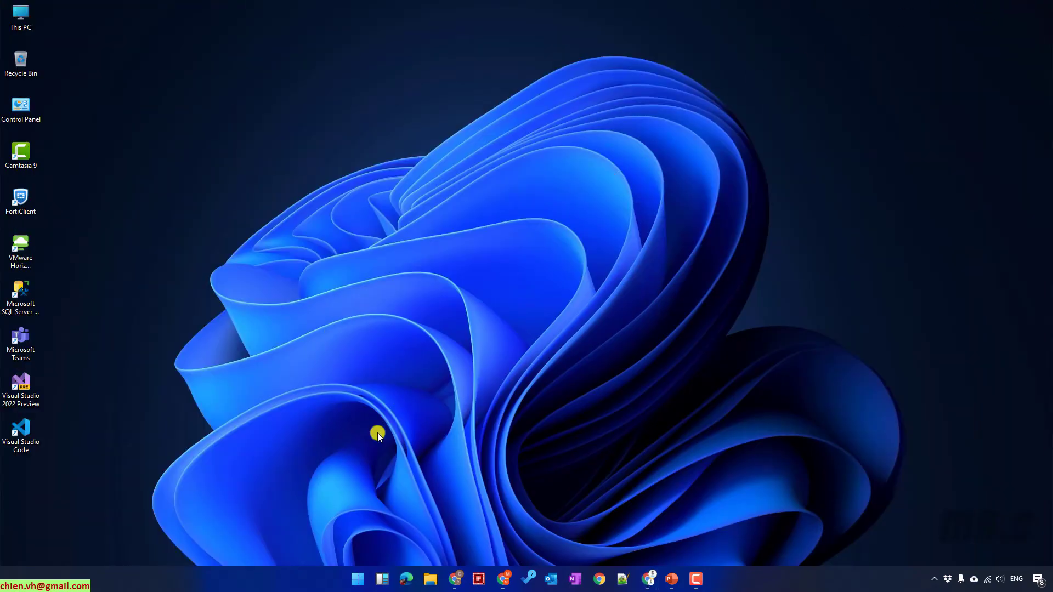
- Search Windows for "control" and open Control Panel
left_click(357, 579)
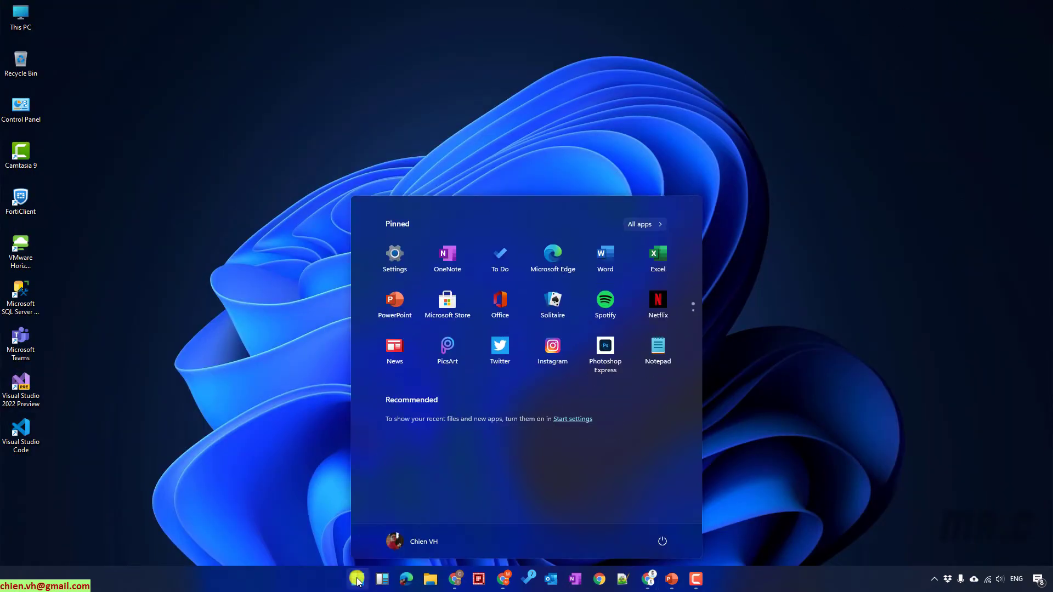
type("control")
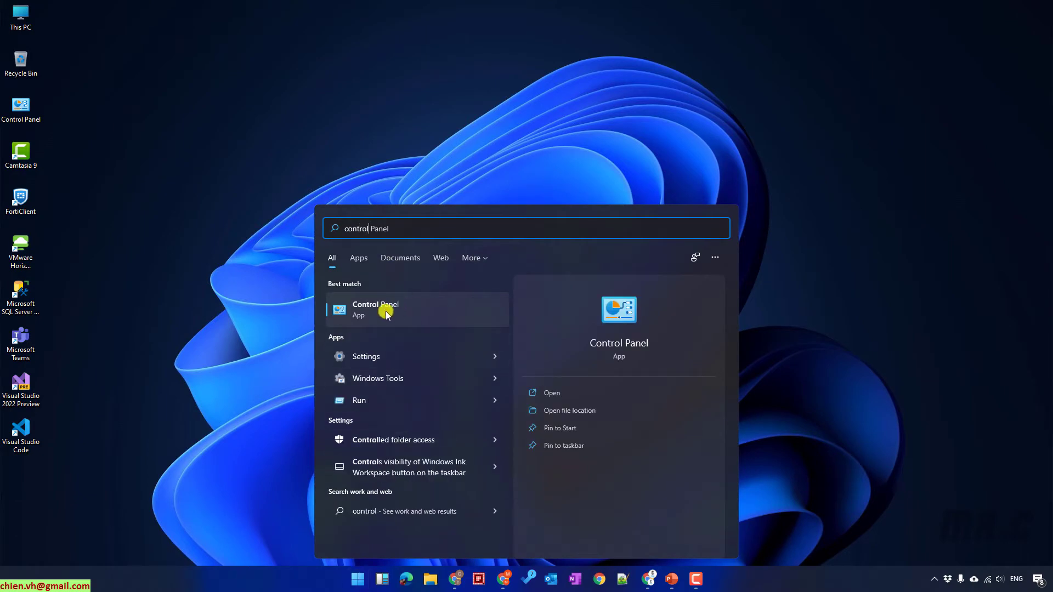
left_click(400, 305)
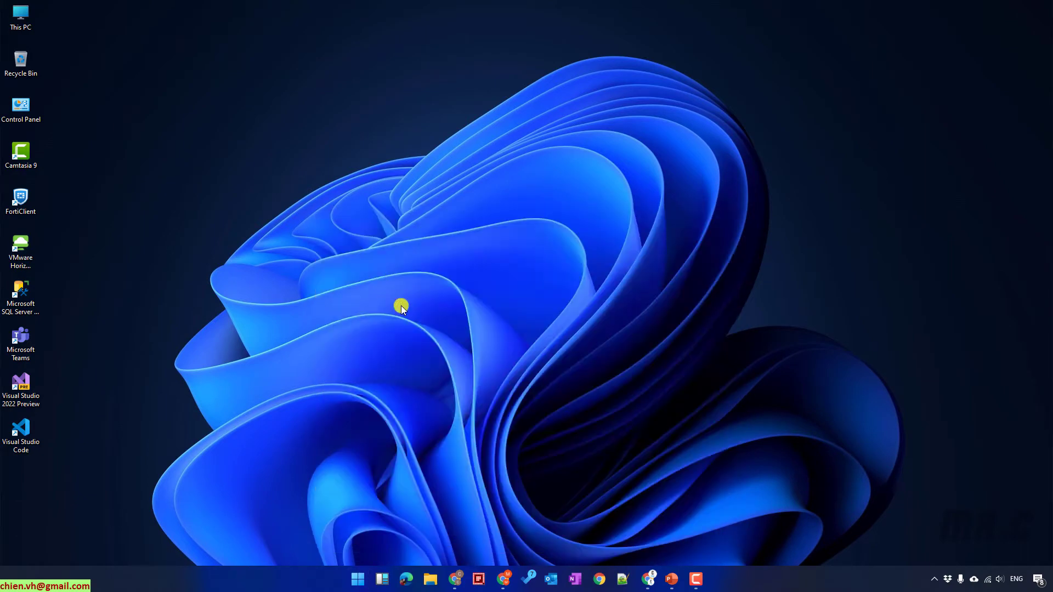
left_click(801, 121)
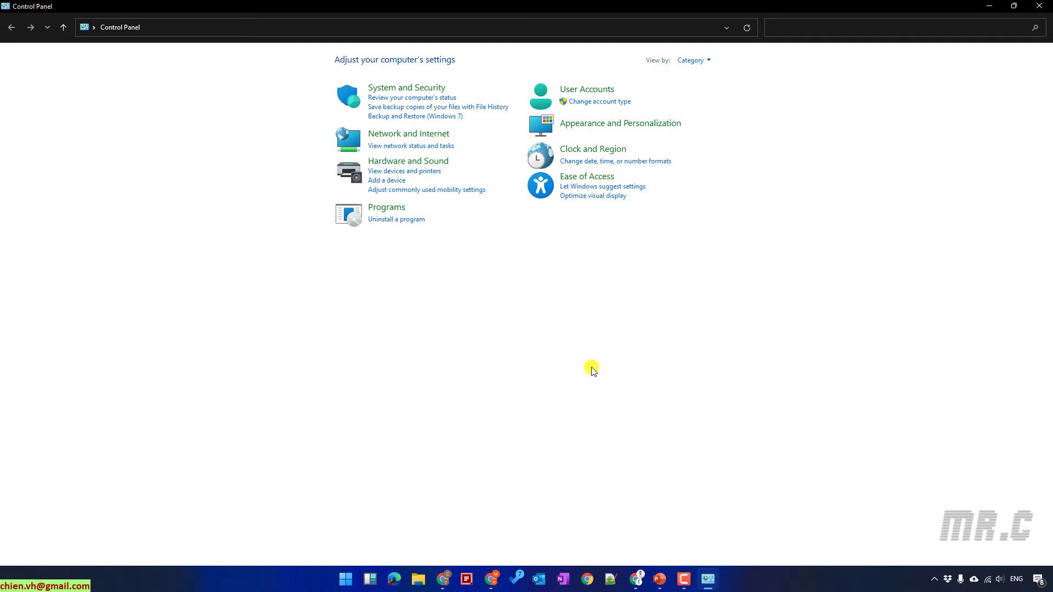
- Open the setting for turning Windows features on or off under Programs and maximize its window
left_click(386, 208)
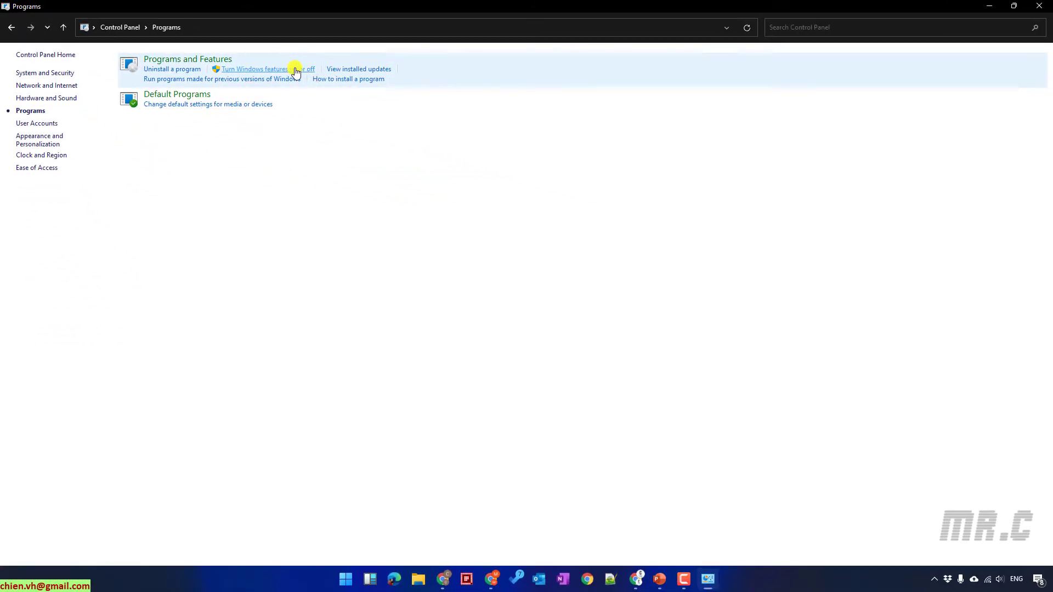
left_click(296, 72)
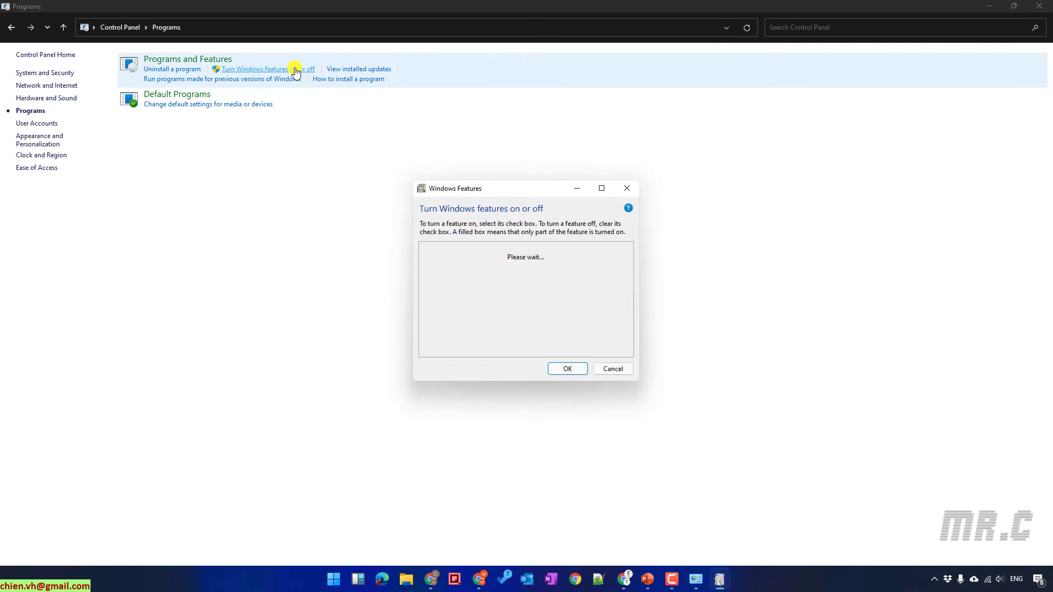
left_click(990, 7)
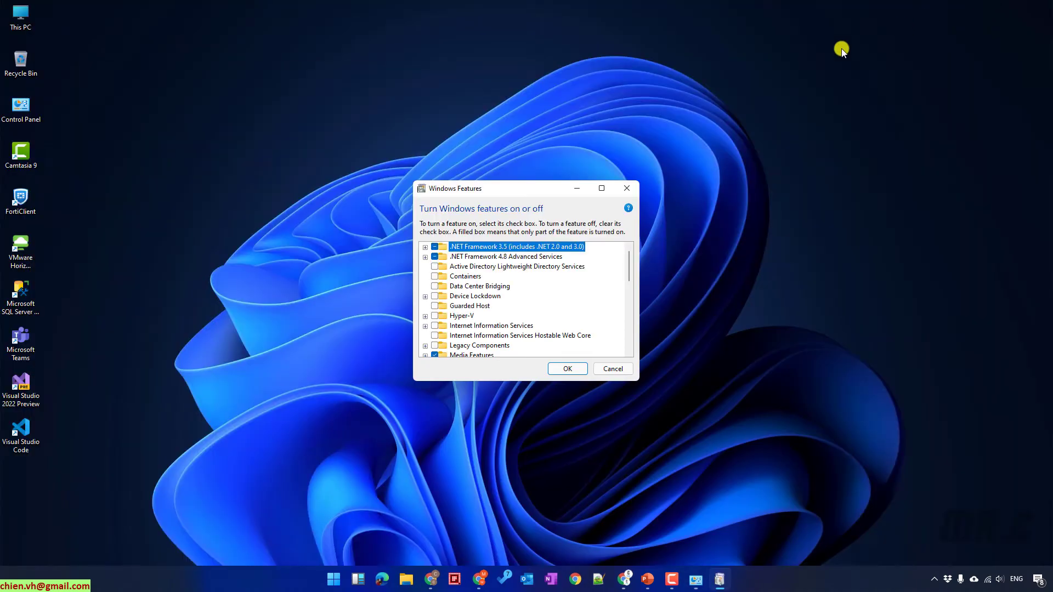
left_click_drag(529, 188, 467, 69)
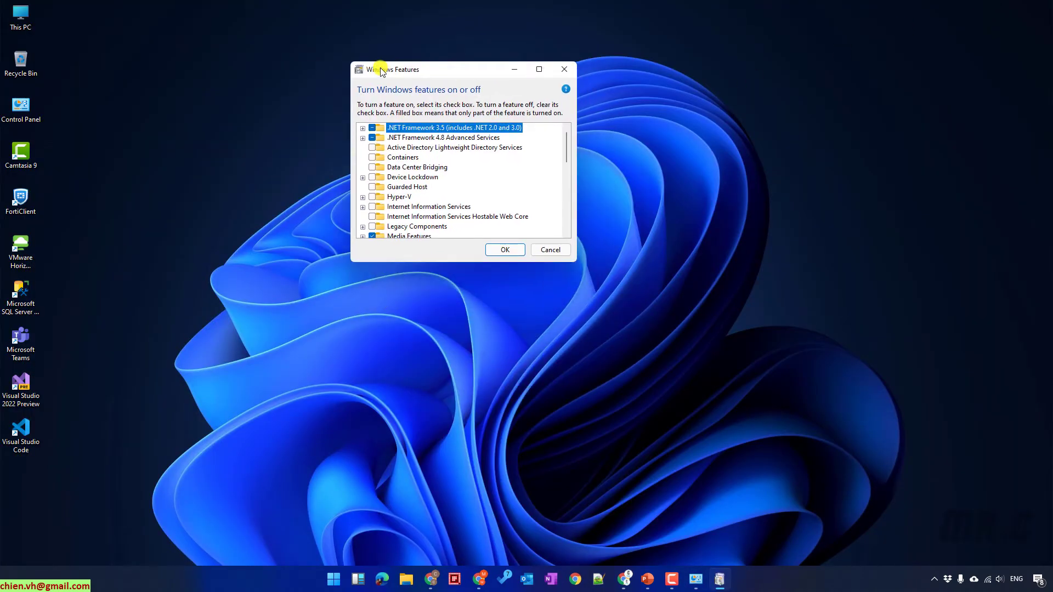
left_click(537, 68)
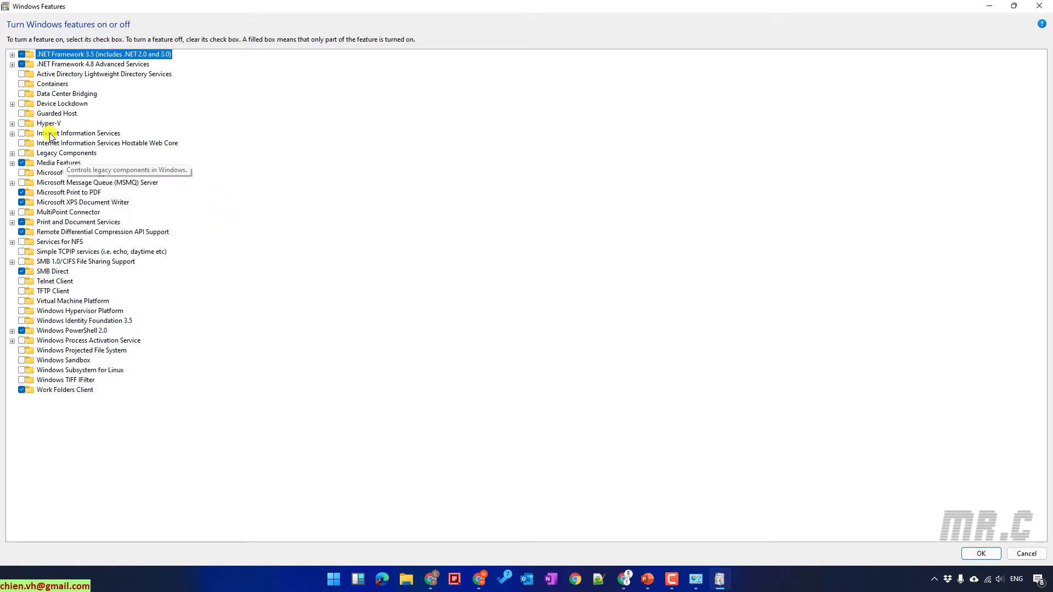
- Expand Internet Information Services down to the Application Development Features under World Wide Web Services
left_click(21, 54)
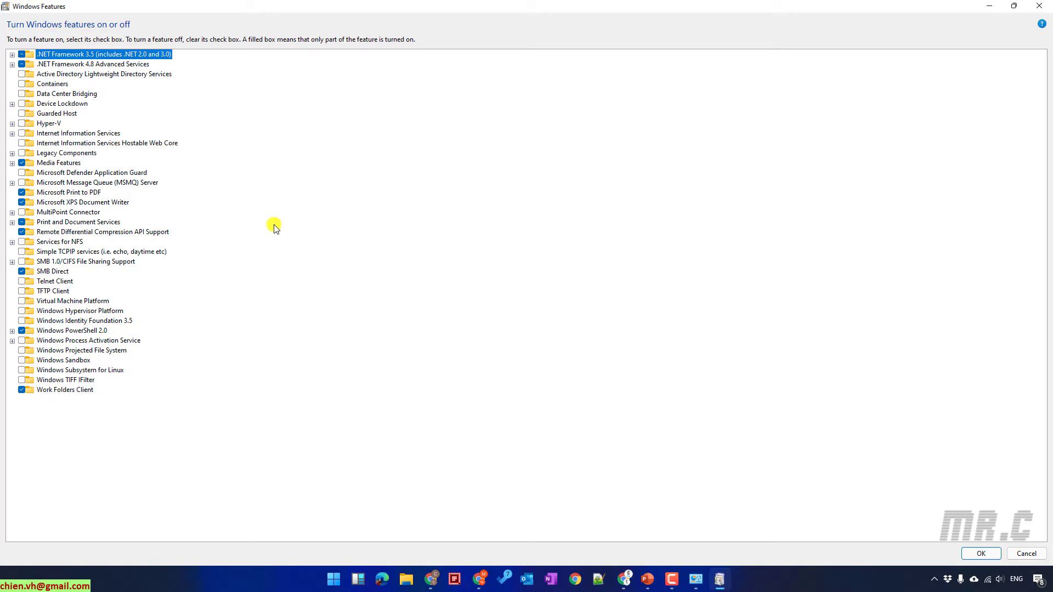
left_click(13, 133)
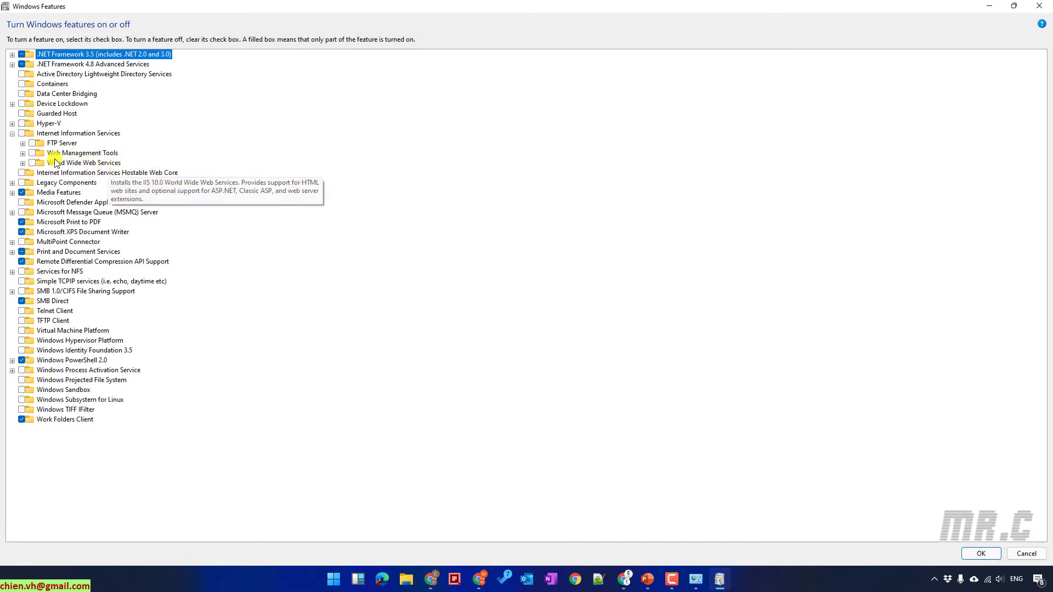
left_click(22, 163)
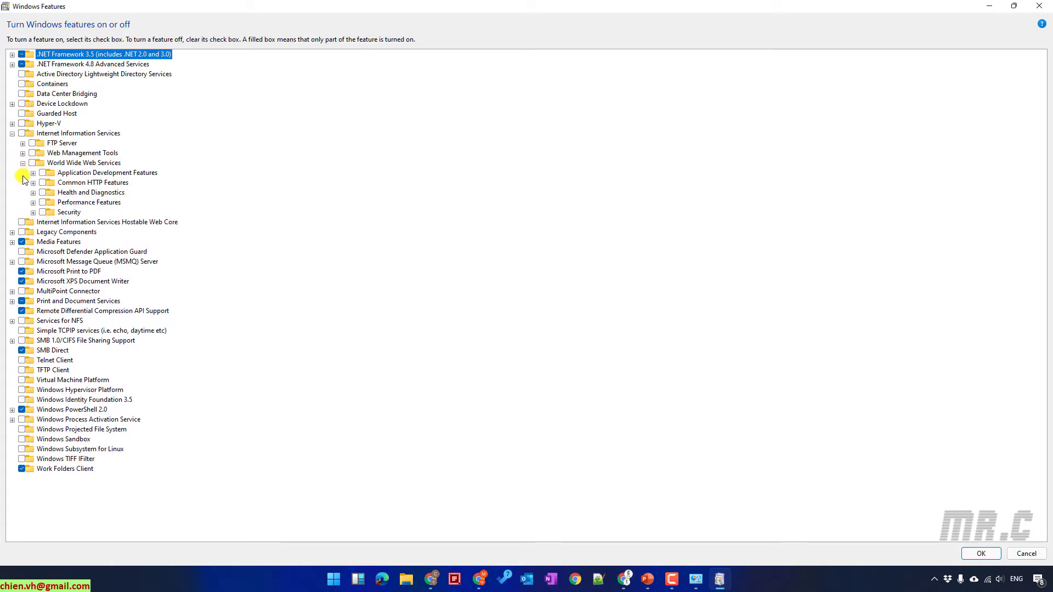
left_click(33, 173)
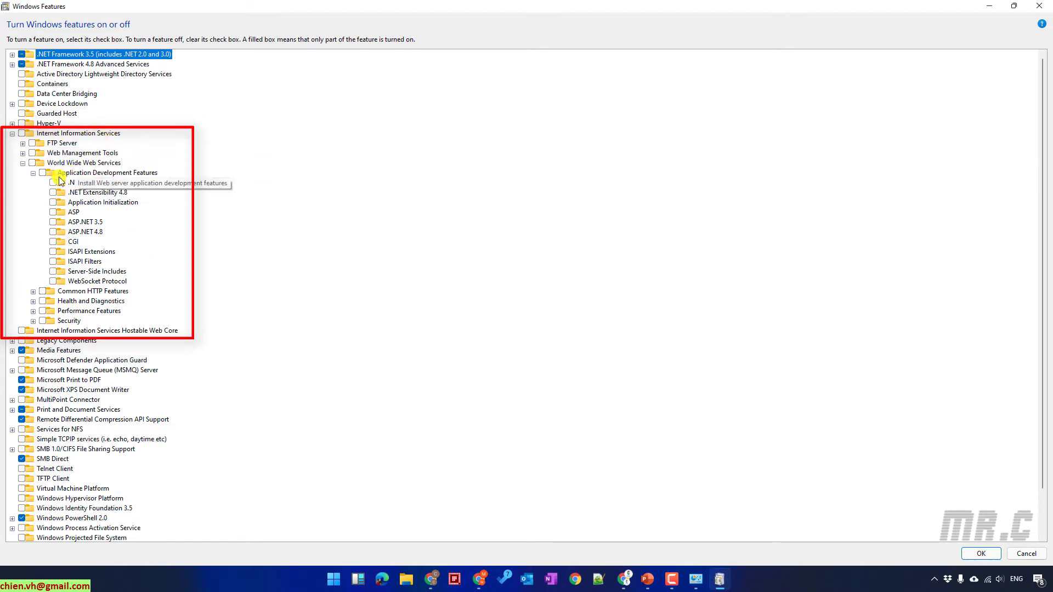
- Enable World Wide Web Services together with its Application Development Features, including .NET Extensibility 3.5 and 4.8
left_click(31, 162)
left_click(53, 183)
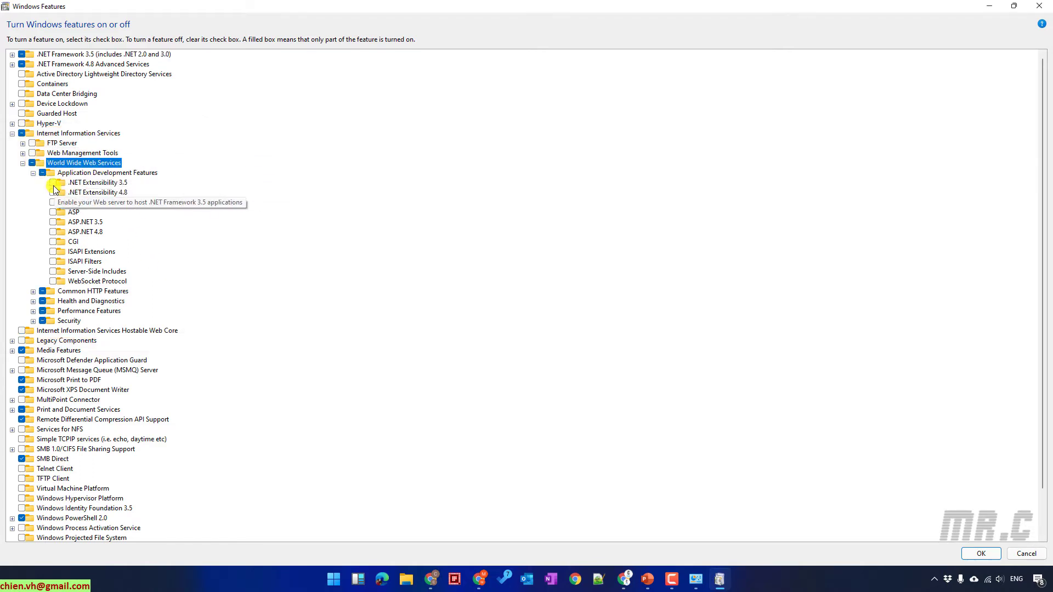
left_click(53, 193)
left_click(42, 172)
- Enable the FTP Server and Web Management Tools features under Internet Information Services
left_click(22, 143)
left_click(32, 143)
left_click(32, 173)
- Enable all Common HTTP Features, Health and Diagnostics, Performance Features and Security options, including Windows Authentication, under World Wide Web Services
scroll(164, 274, "down", 3)
left_click(43, 330)
left_click(34, 400)
left_click(55, 410)
left_click(43, 399)
left_click(33, 469)
left_click(43, 468)
left_click(33, 426)
left_click(42, 425)
left_click(53, 498)
scroll(315, 405, "down", 8)
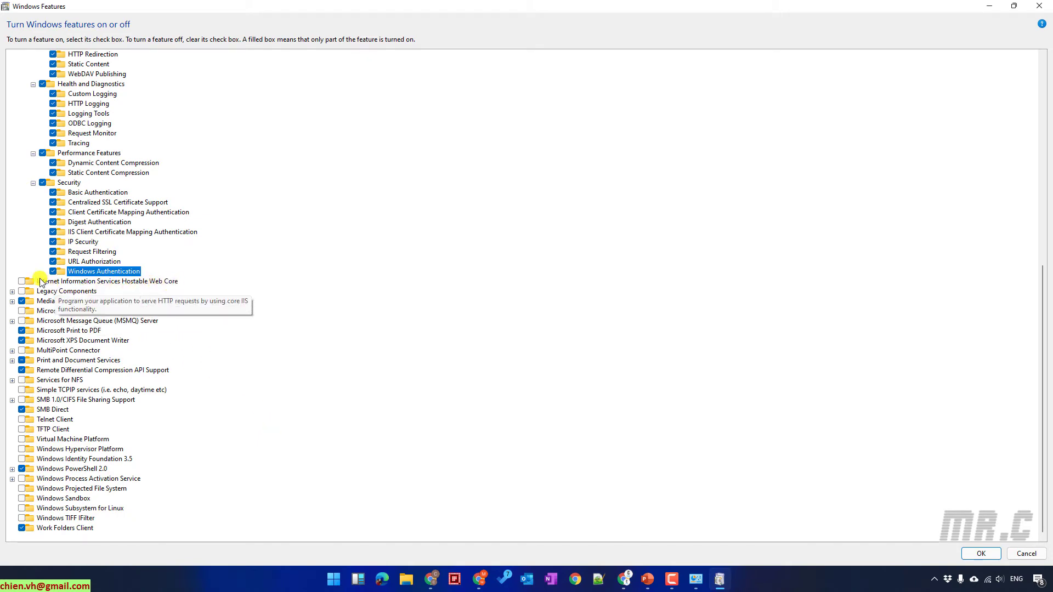
- Enable Internet Information Services Hostable Web Core, apply the Windows feature changes and close the dialog once they are installed
left_click(23, 280)
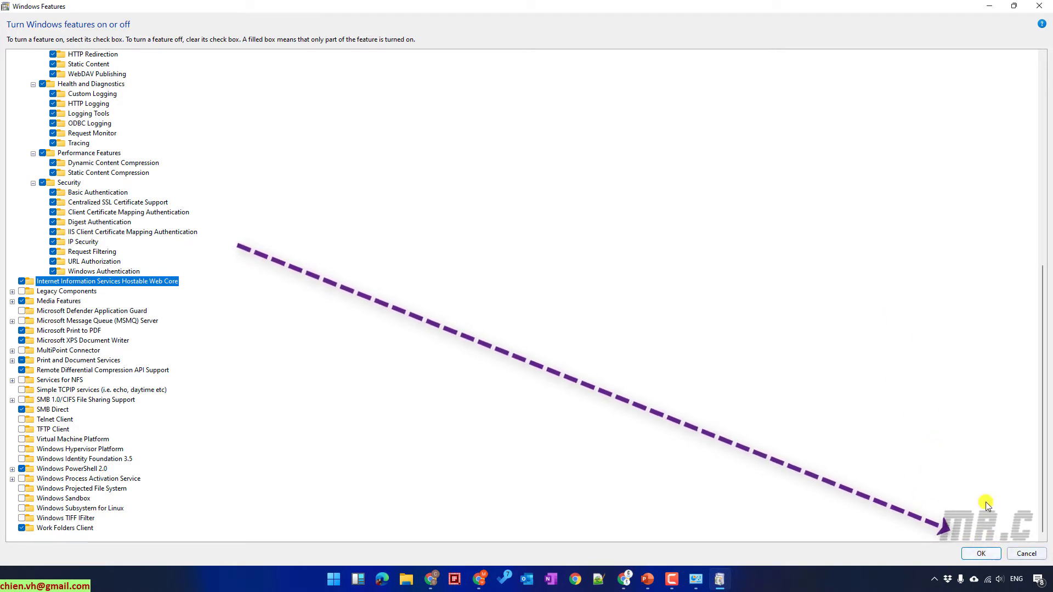
left_click(977, 554)
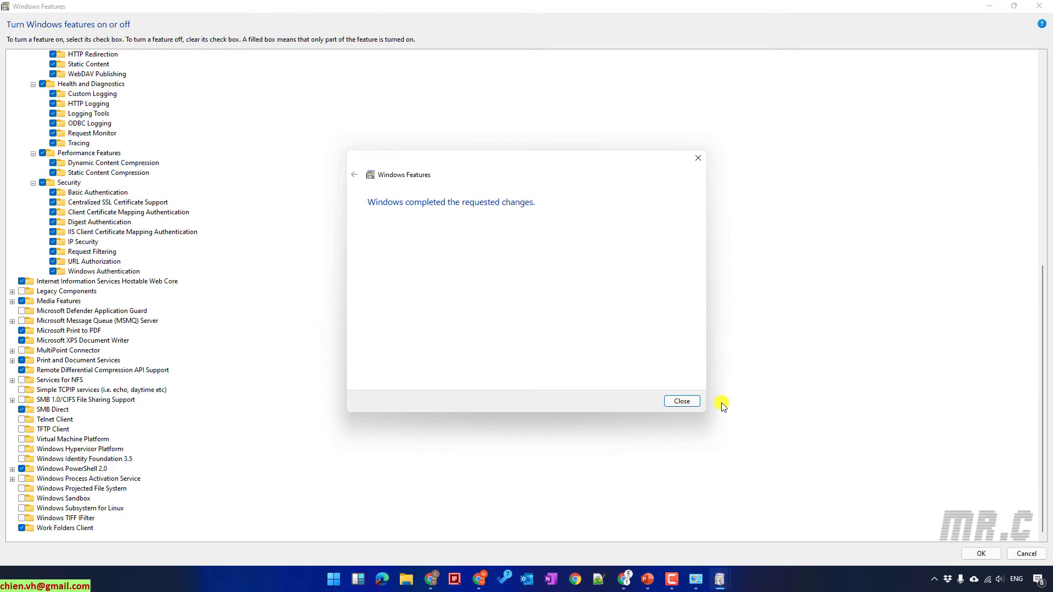
left_click(679, 399)
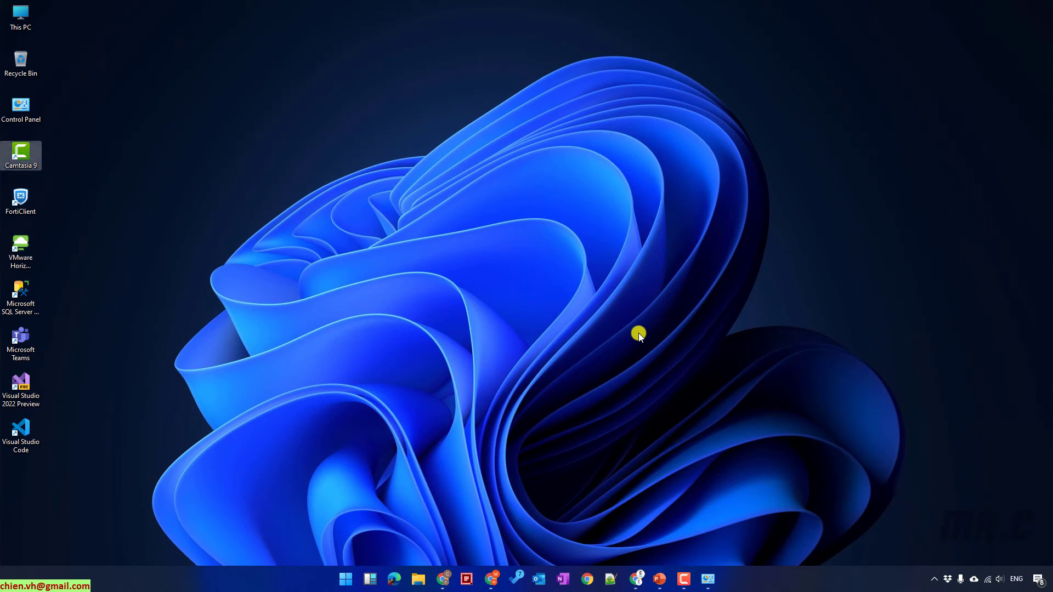
- Switch to Chrome, reload localhost to check the web server's page, and minimize the browser
left_click(644, 569)
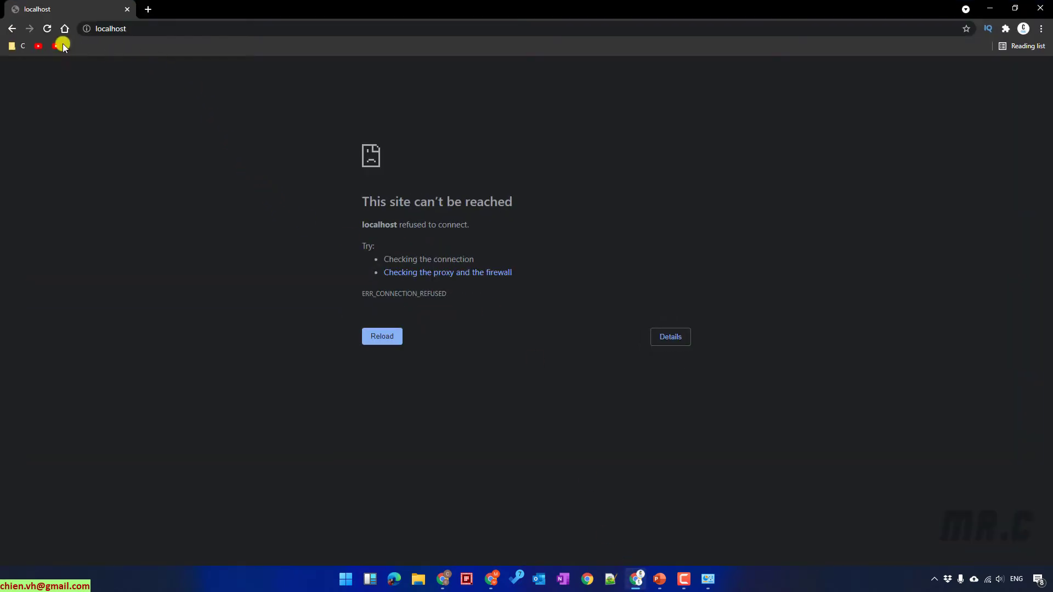
left_click(48, 29)
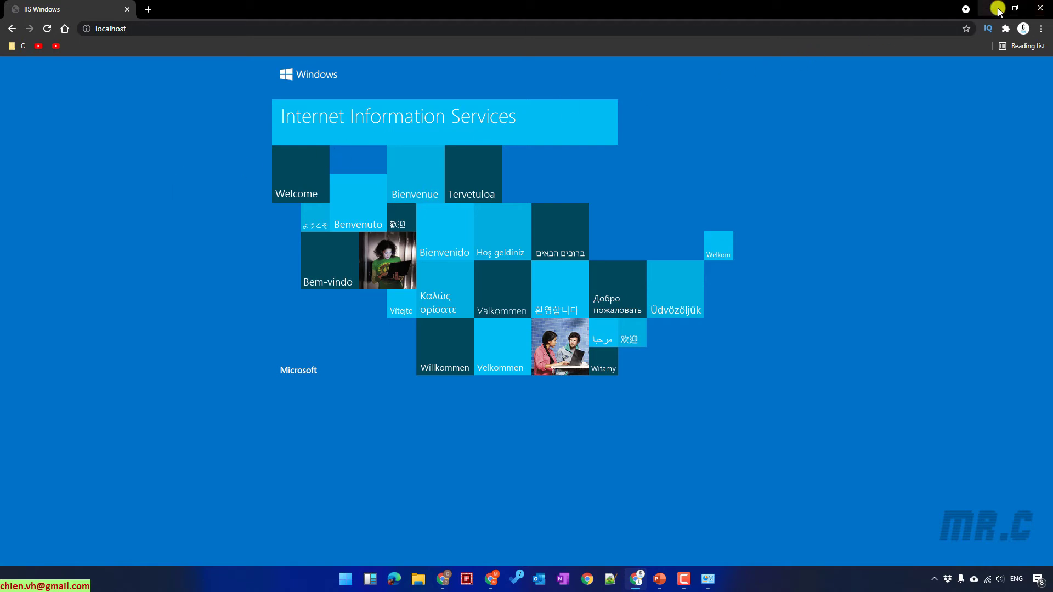
left_click(1015, 8)
left_click(956, 59)
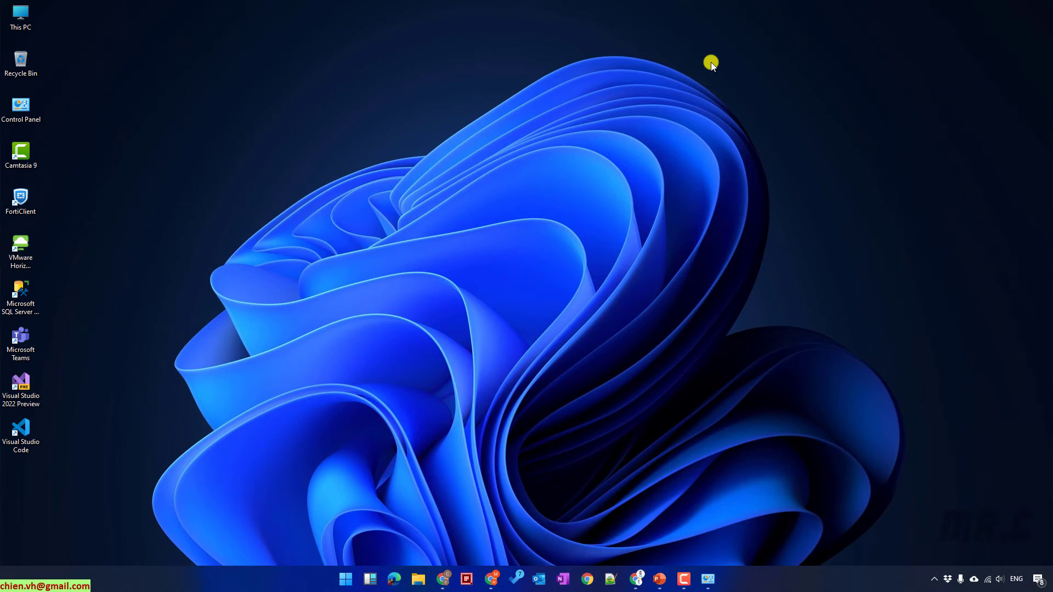
- Open the folder C:\inetpub\wwwroot in File Explorer
double_click(22, 13)
double_click(449, 186)
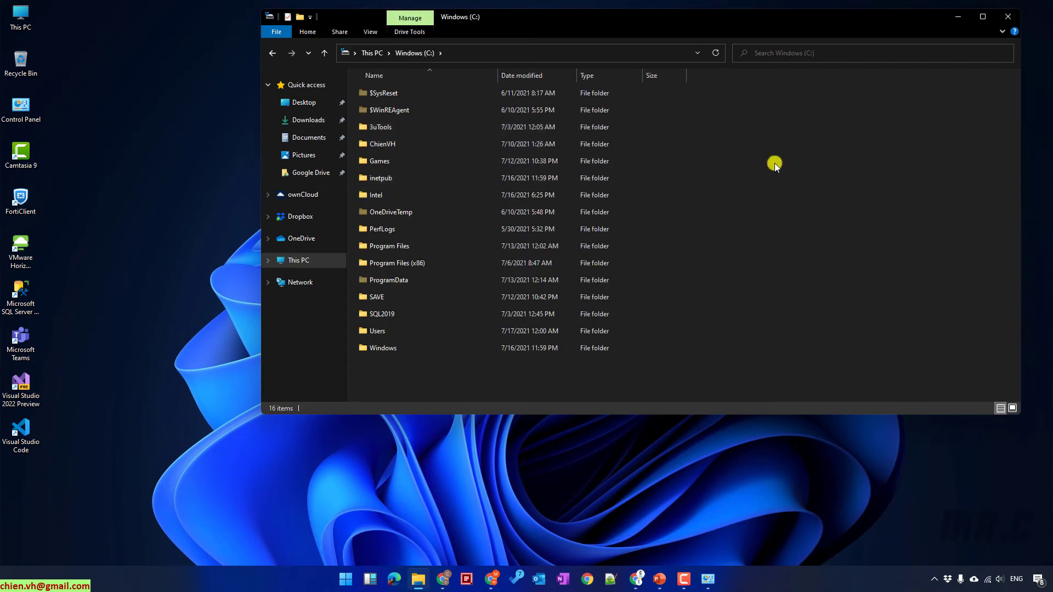
left_click(379, 179)
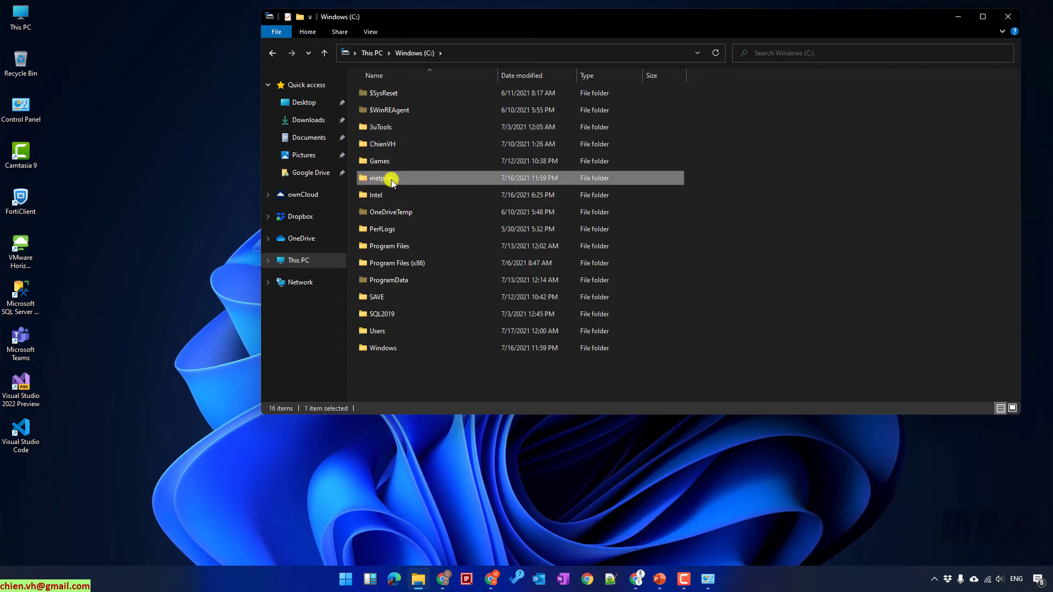
double_click(388, 179)
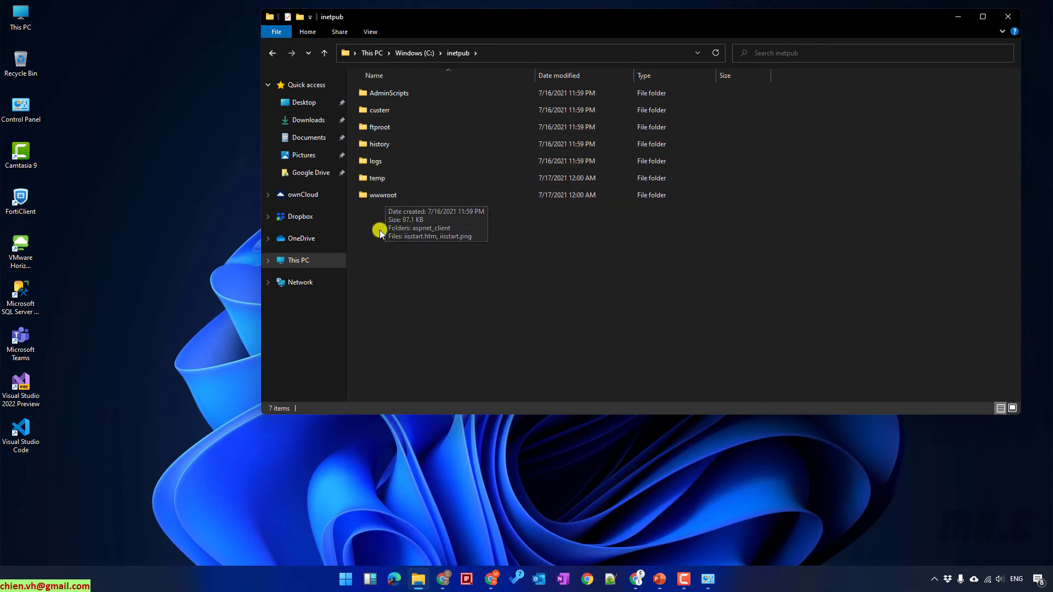
double_click(390, 193)
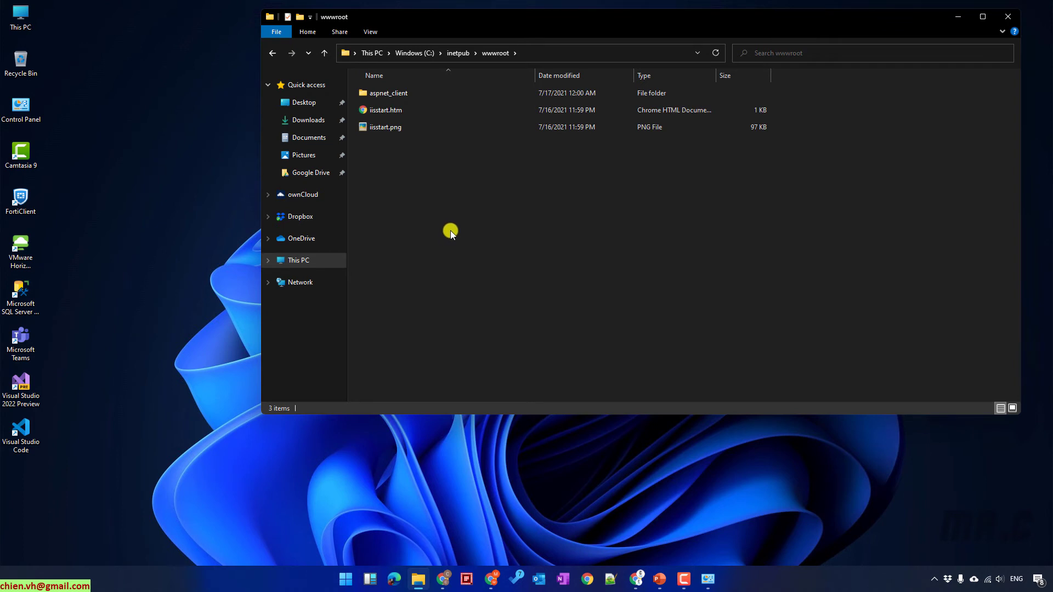
- Compare the localhost page in Chrome with iisstart.htm from wwwroot, close the file's tab and return to File Explorer
left_click(635, 578)
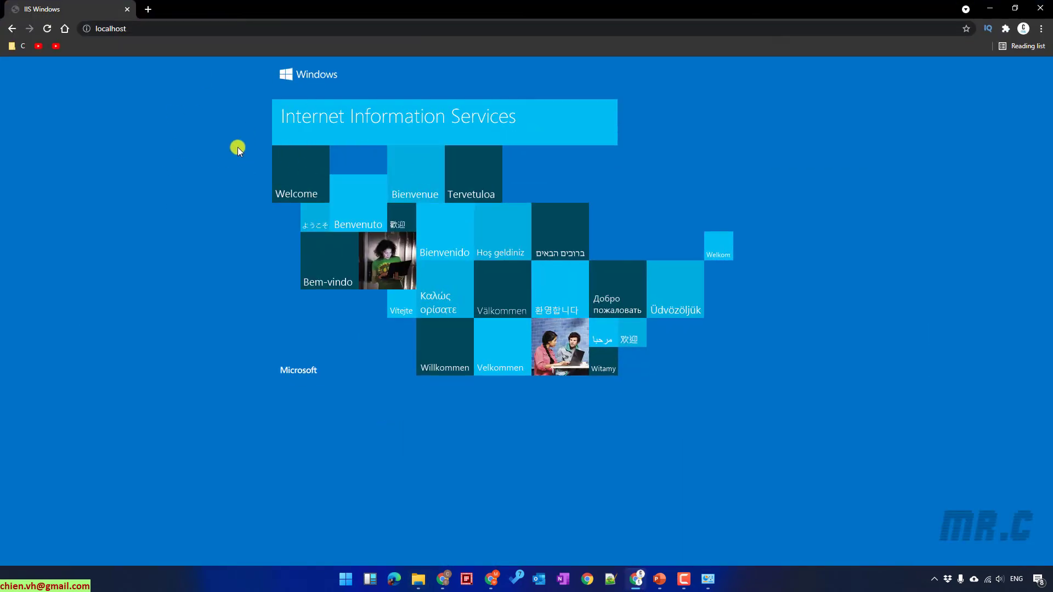
left_click(992, 7)
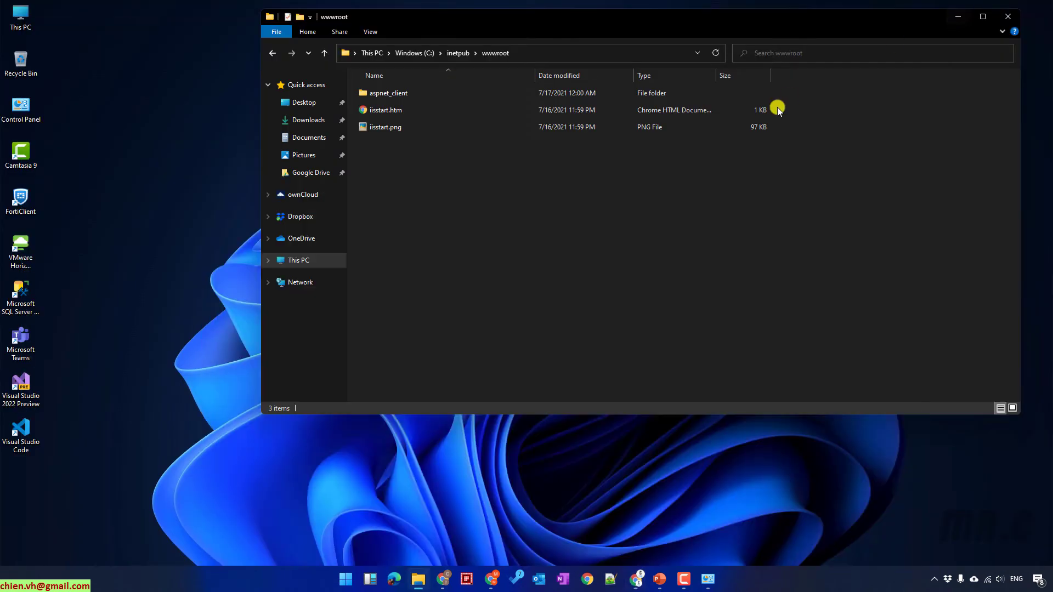
double_click(395, 110)
left_click(597, 410)
left_click(71, 9)
left_click(164, 9)
middle_click(164, 9)
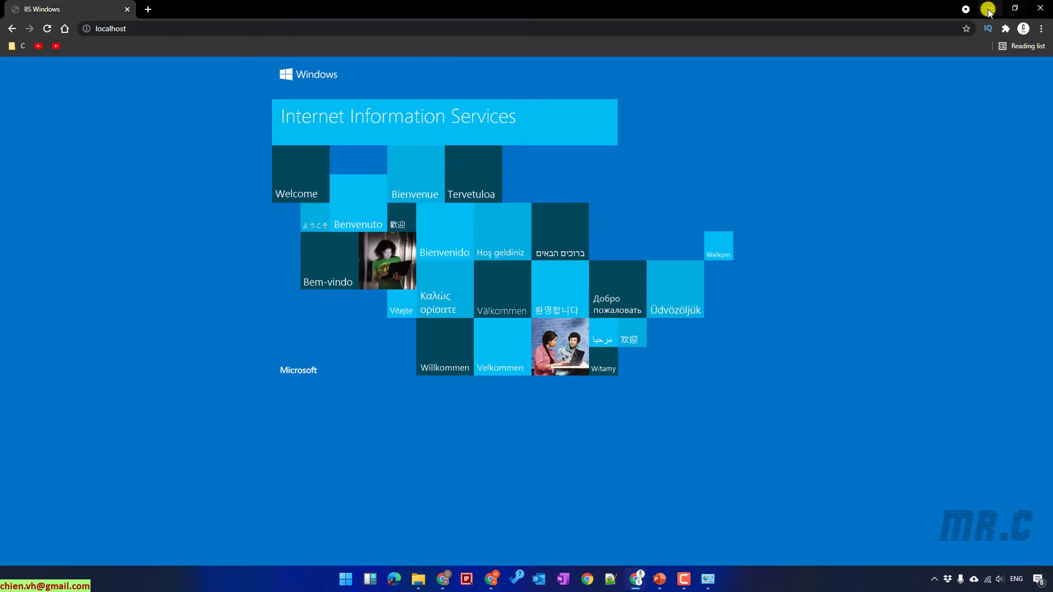
left_click(996, 9)
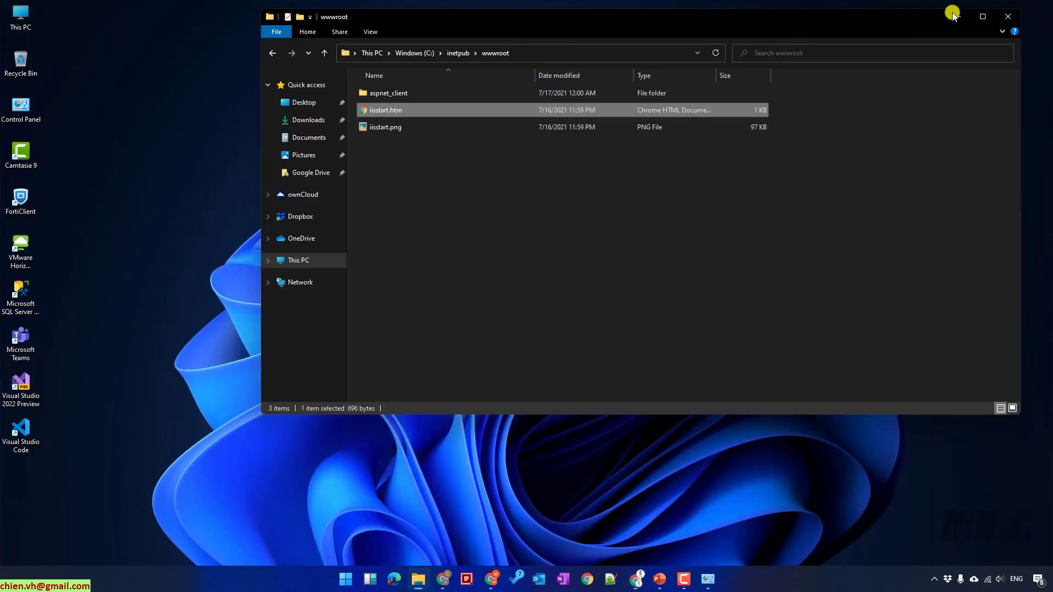
left_click(439, 200)
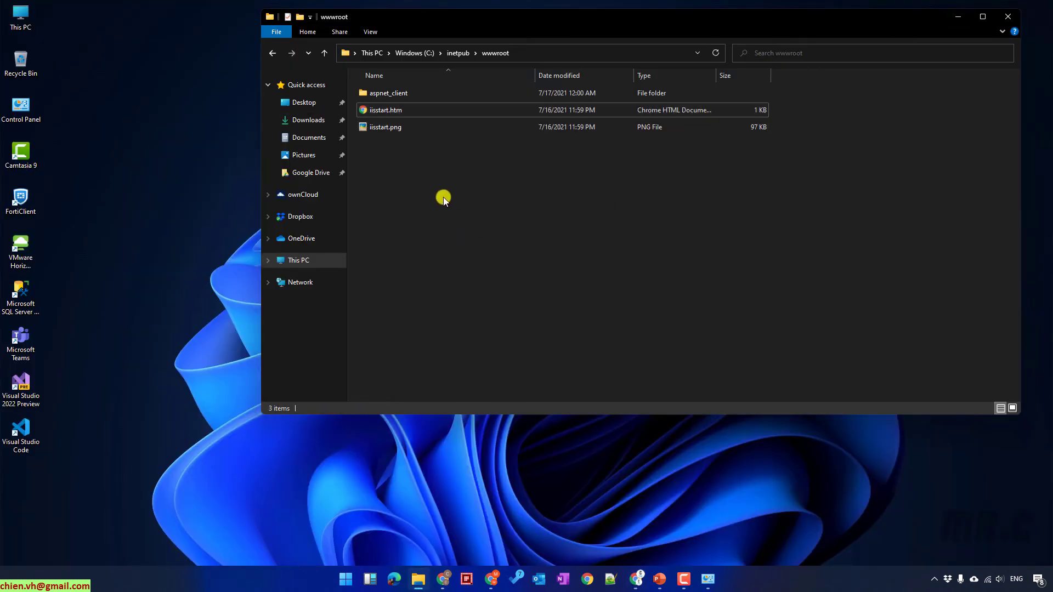
right_click(384, 154)
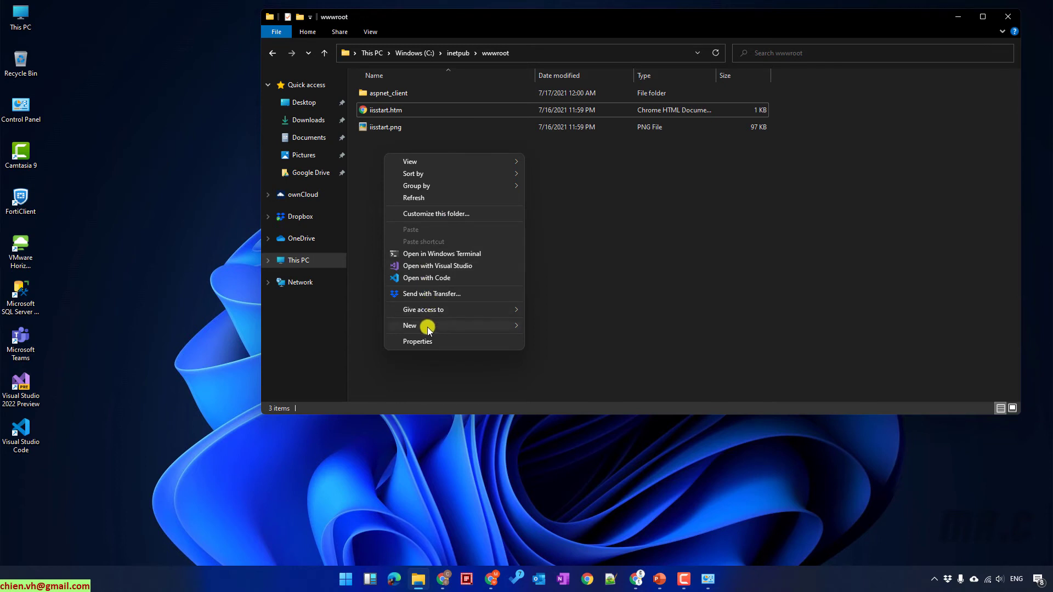
left_click(554, 153)
- Duplicate iisstart.htm within the wwwroot folder, granting administrator permission for the copy
left_click(401, 112)
left_click(438, 205)
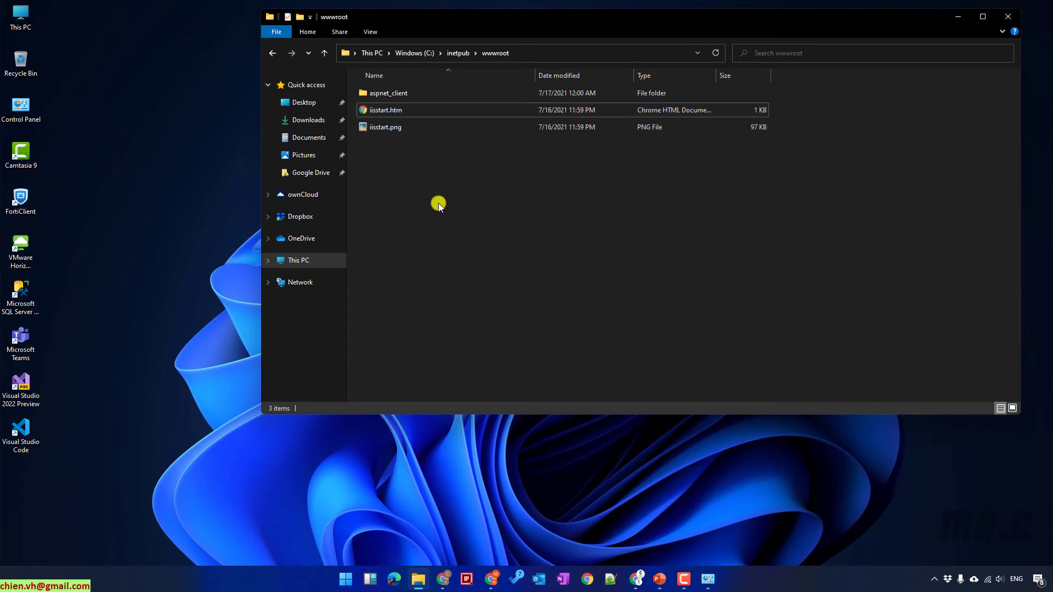
key("ctrl+v")
left_click(494, 215)
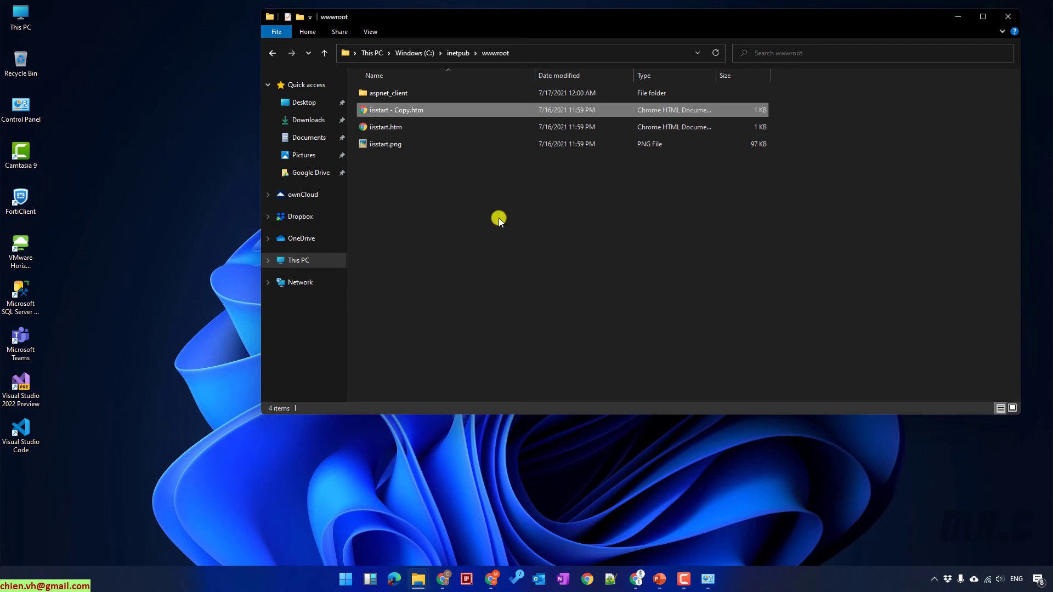
- Rename the copied iisstart file as test.htm and grant administrator permission for the rename
left_click(401, 111)
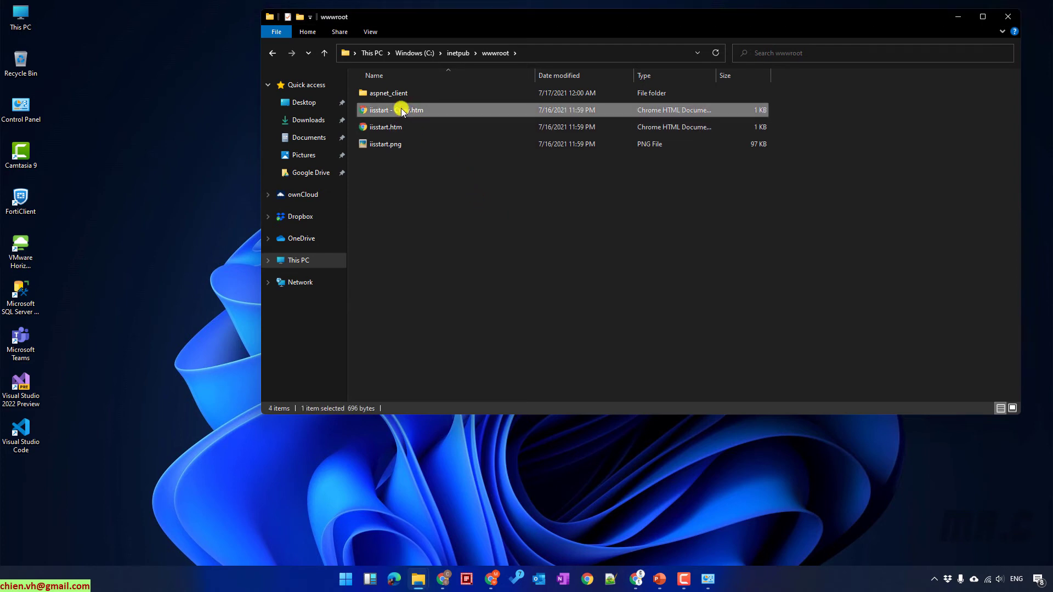
left_click(402, 111)
double_click(400, 110)
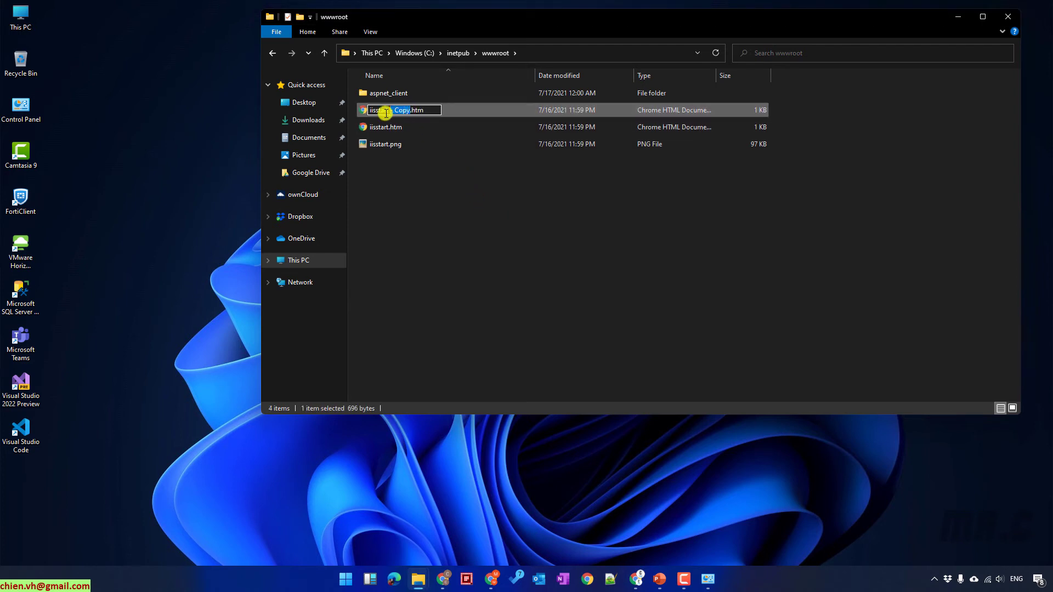
left_click_drag(409, 110, 362, 112)
type("test")
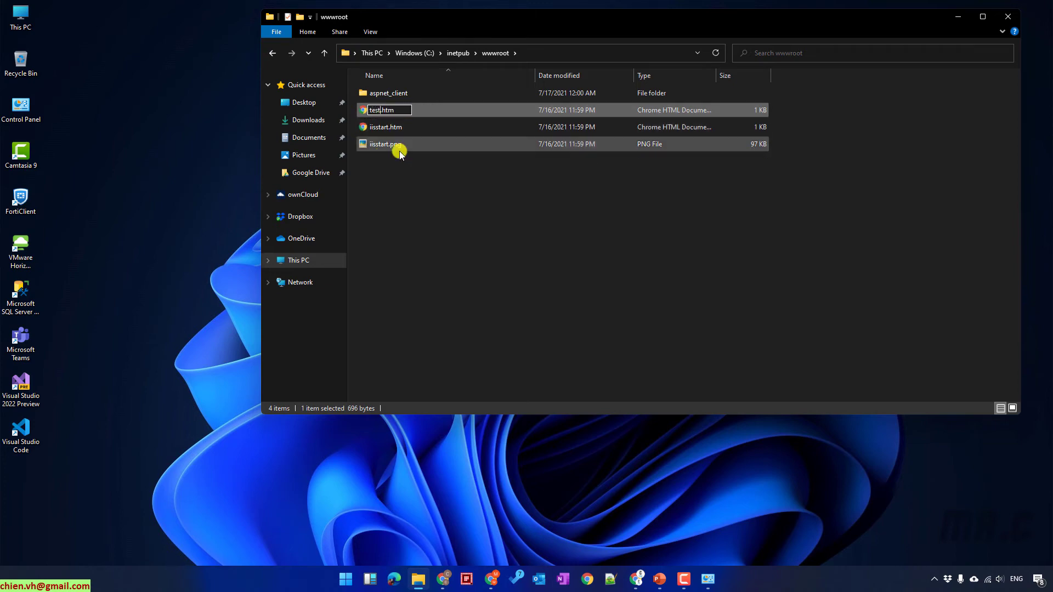
key("Return")
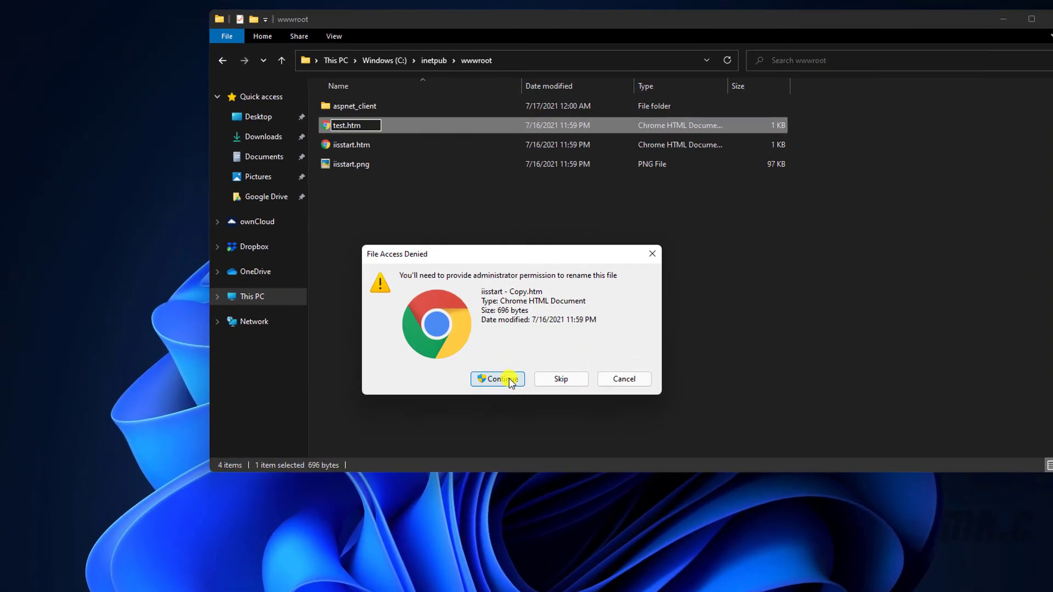
left_click(507, 332)
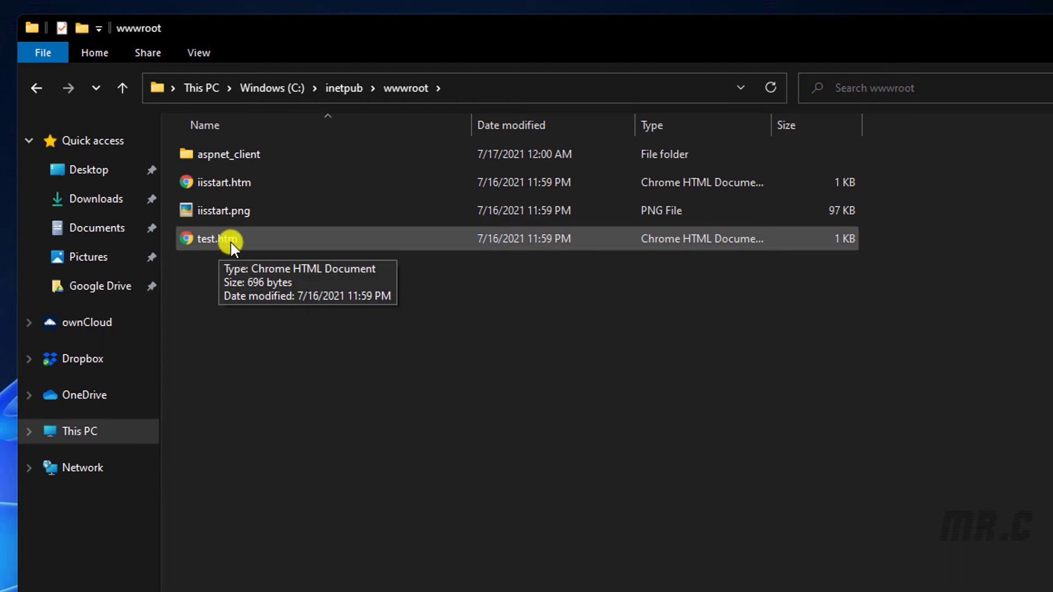
- Hide the file name extensions in the wwwroot folder and show them again
left_click(200, 52)
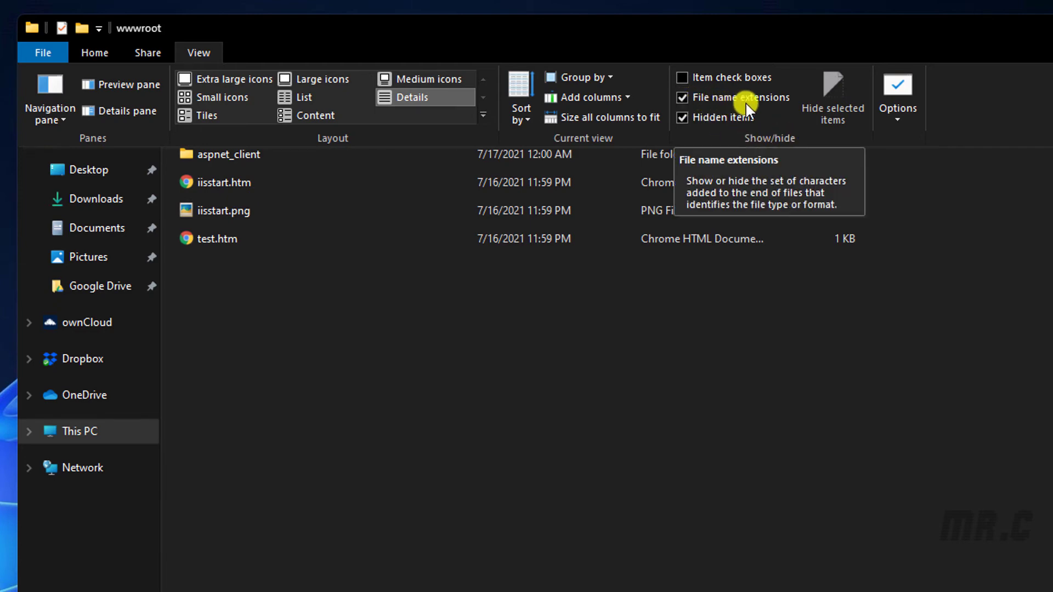
left_click(685, 96)
left_click(199, 53)
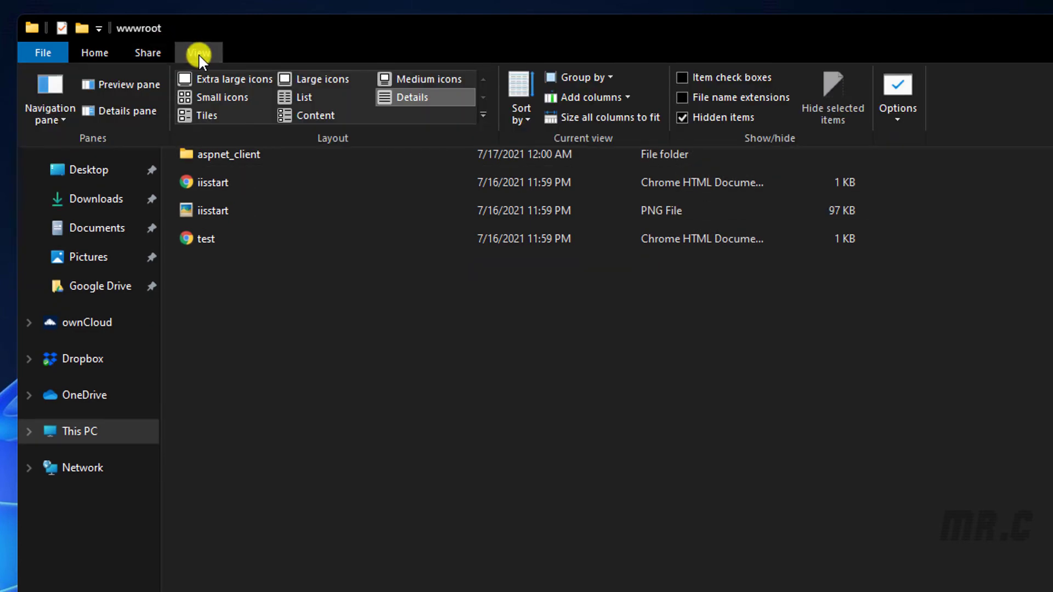
left_click(745, 94)
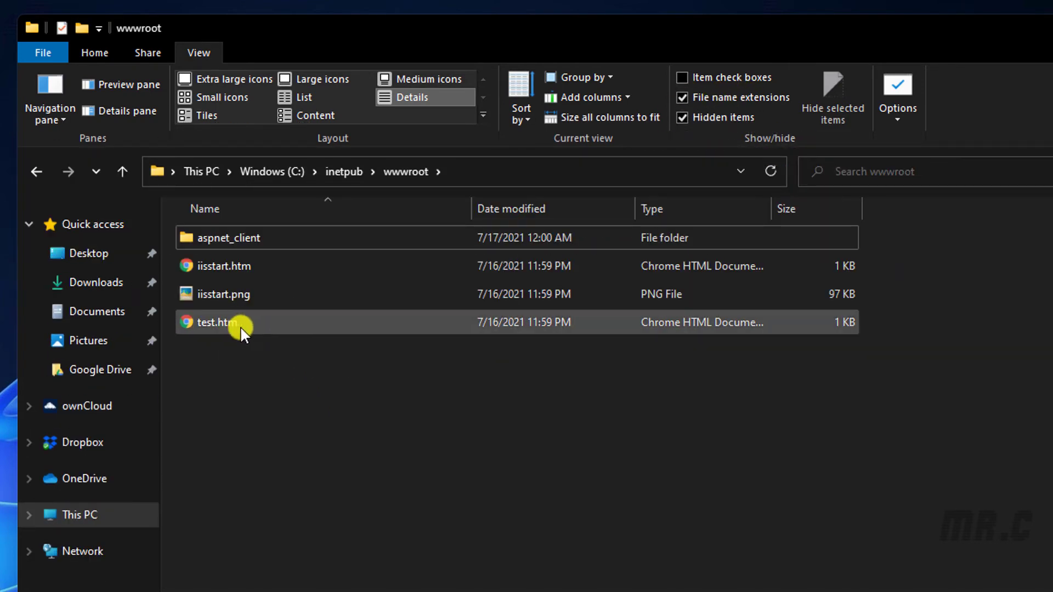
key("ctrl+F1")
- Switch to Chrome and open localhost/test.htm to check that the new page is served
left_click(243, 239)
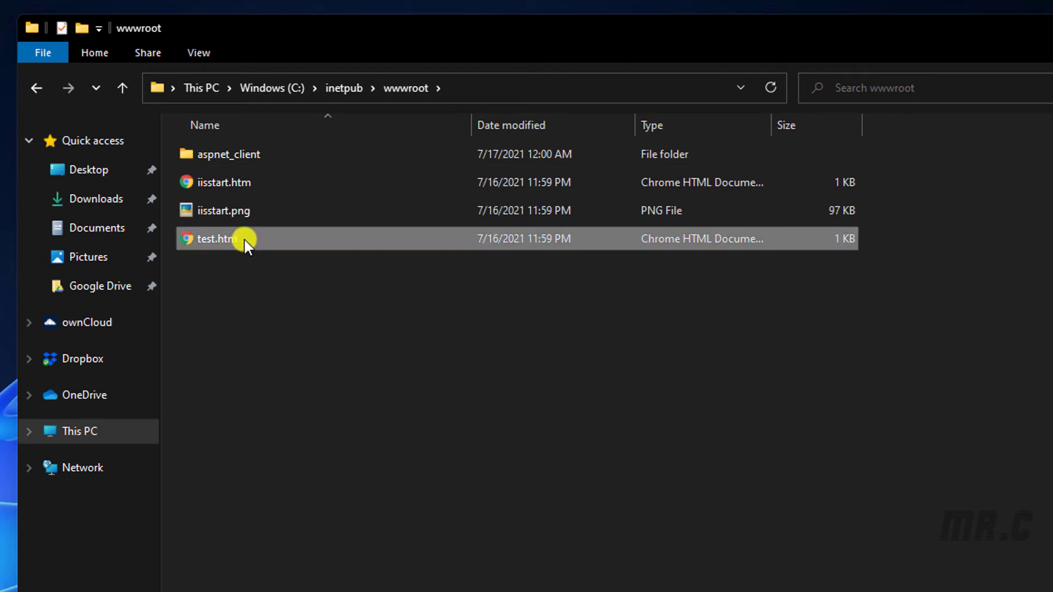
key("F2")
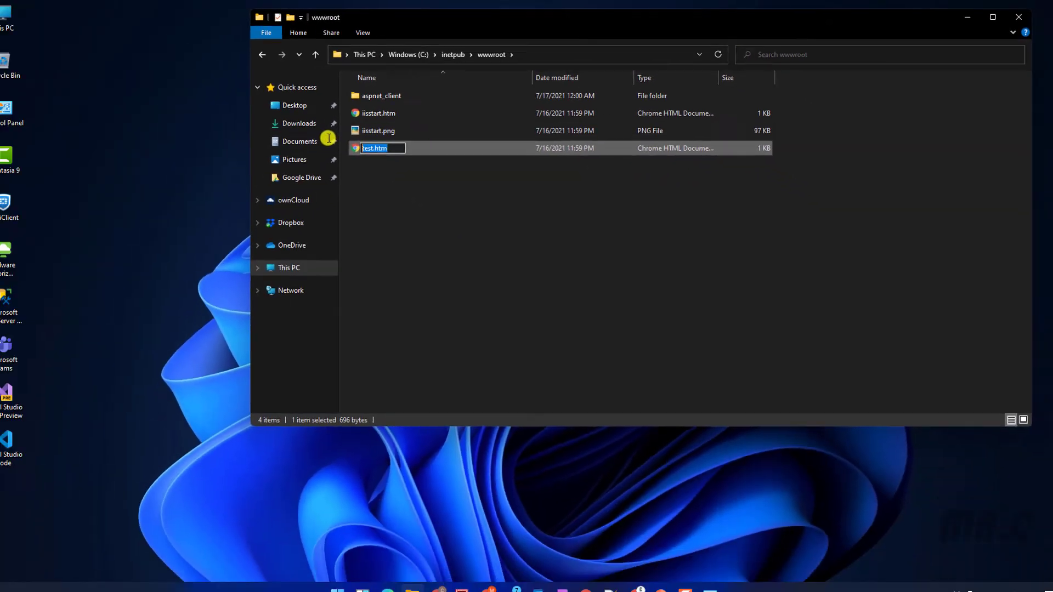
left_click(637, 579)
left_click(219, 27)
left_click(227, 28)
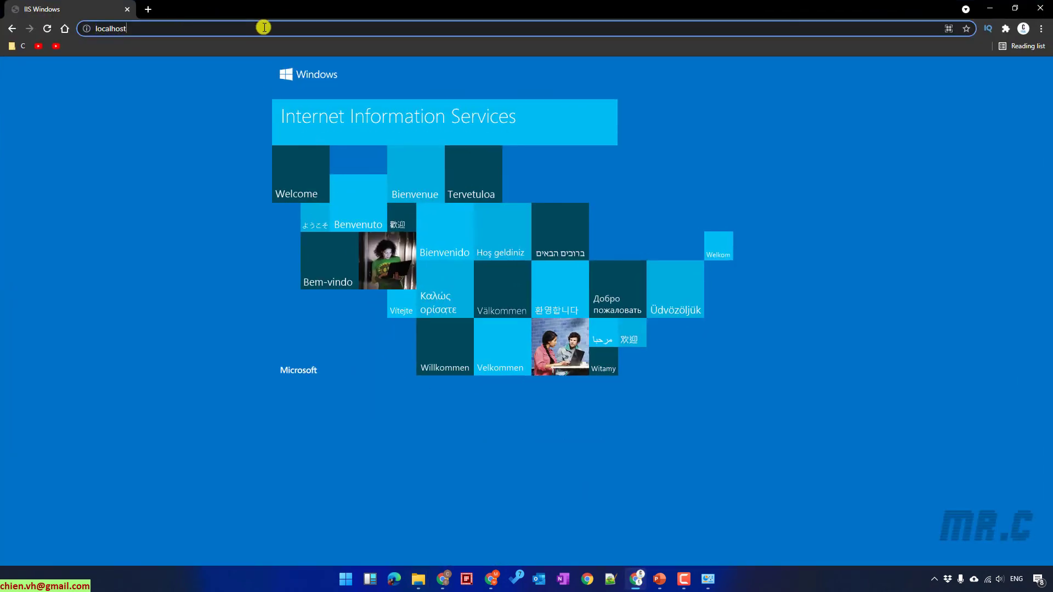
type("/test.htm")
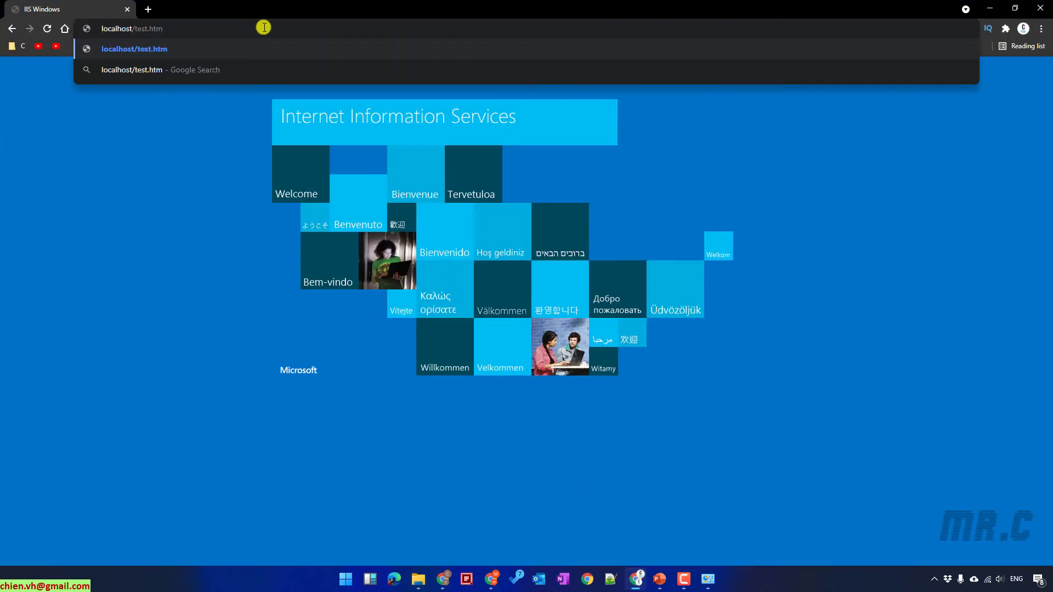
key("Return")
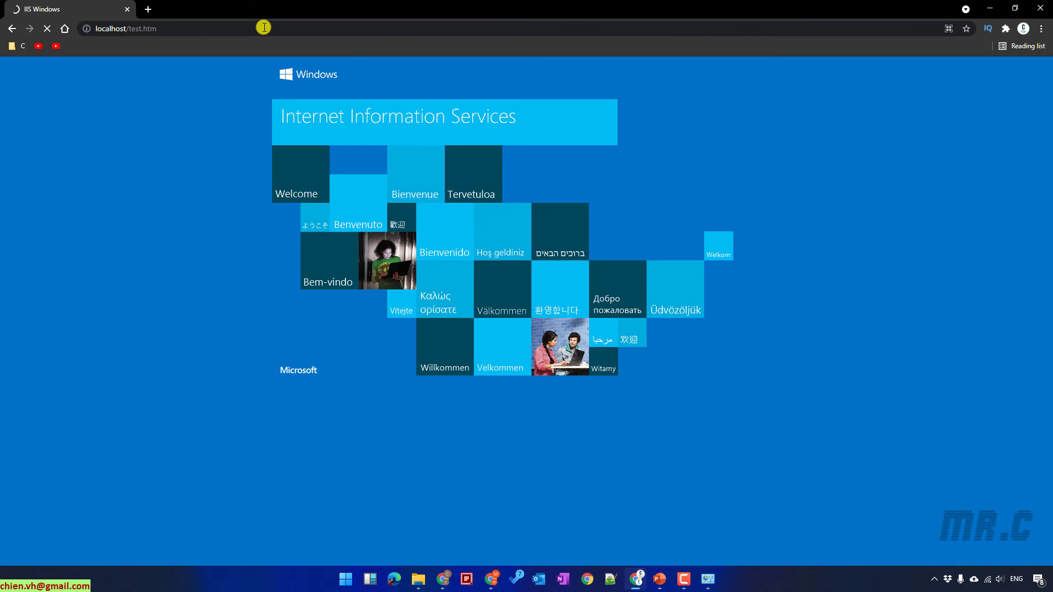
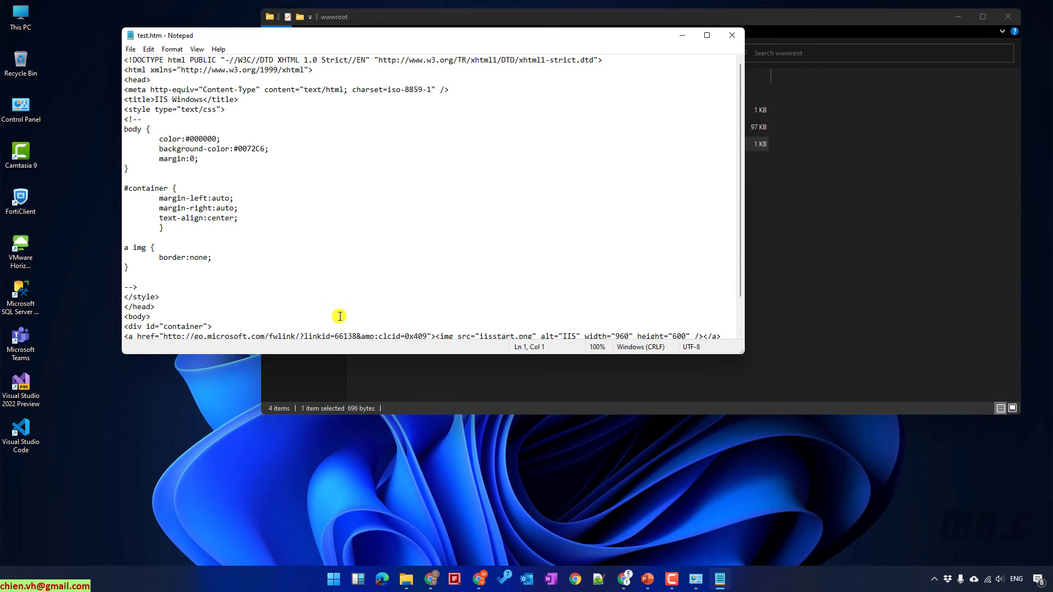
- Add an h1 heading reading "Hello from" plus the author's name and "!" above the link in the container div of test.htm
scroll(339, 313, "down", 2)
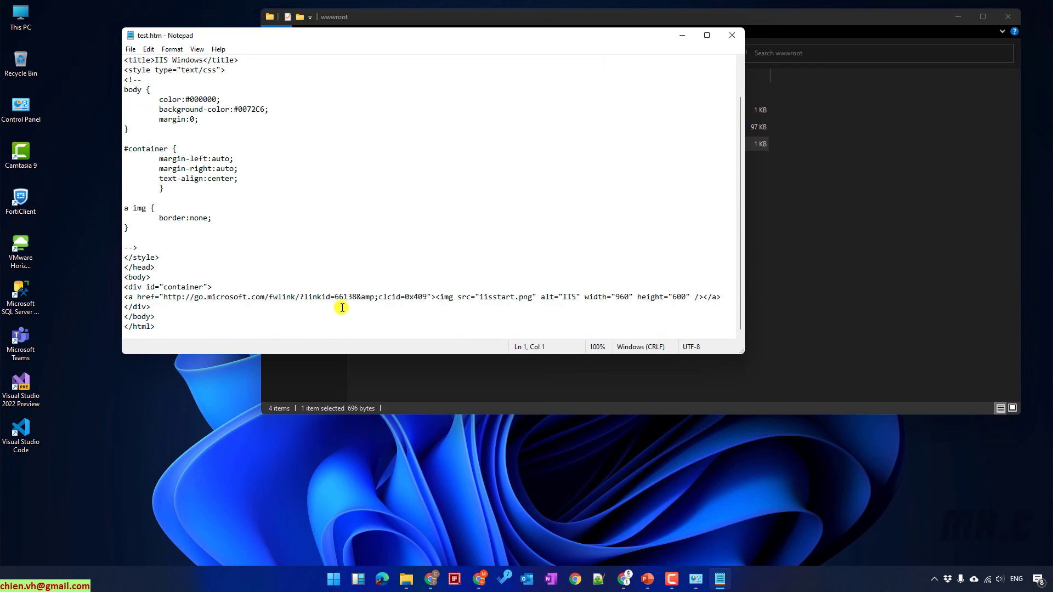
left_click(231, 289)
key("Return")
key("Return")
type("<h1>")
type("</h1>")
key("Left")
key("Left")
key("Left")
type("Hello from Chi")
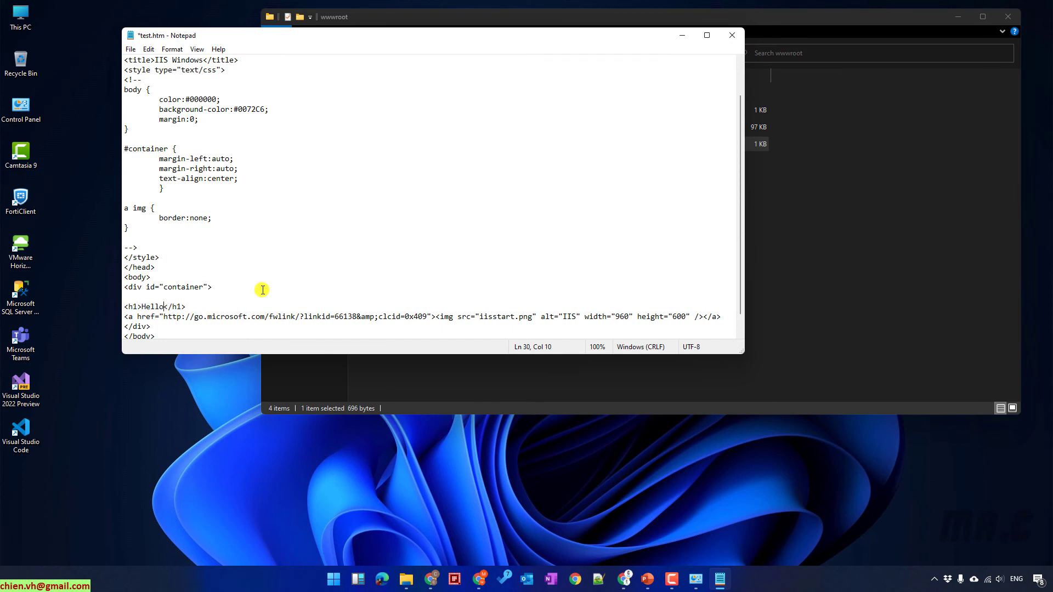
type("enVH!")
- Try to save the edited test.htm over the existing file in the wwwroot folder
key("ctrl+shift+s")
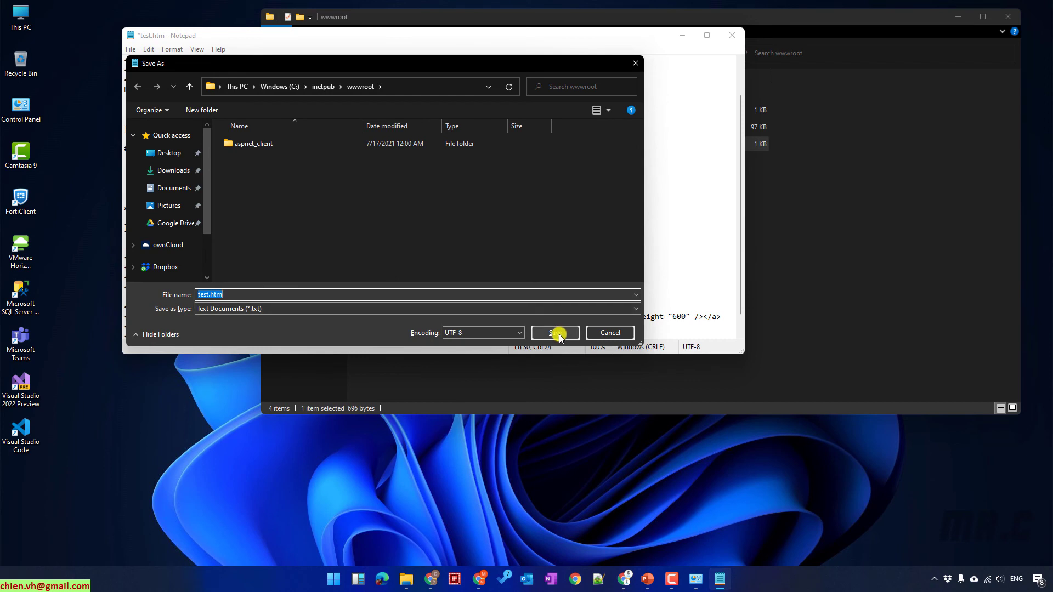
left_click(560, 333)
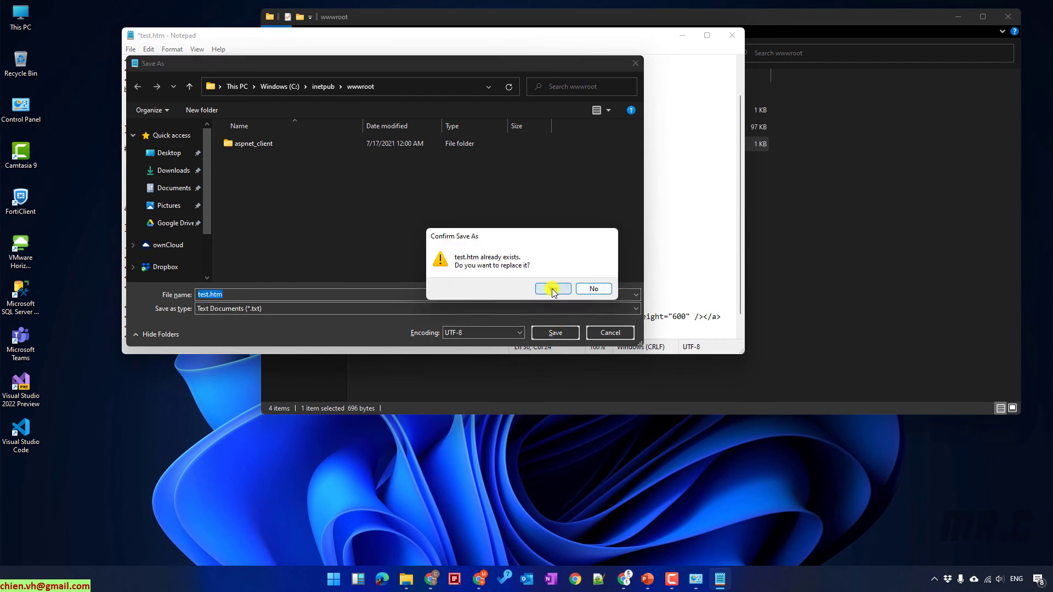
left_click(552, 289)
left_click(608, 329)
- Save the edited test.htm to the Desktop, close Notepad and refresh the desktop
key("ctrl+shift+s")
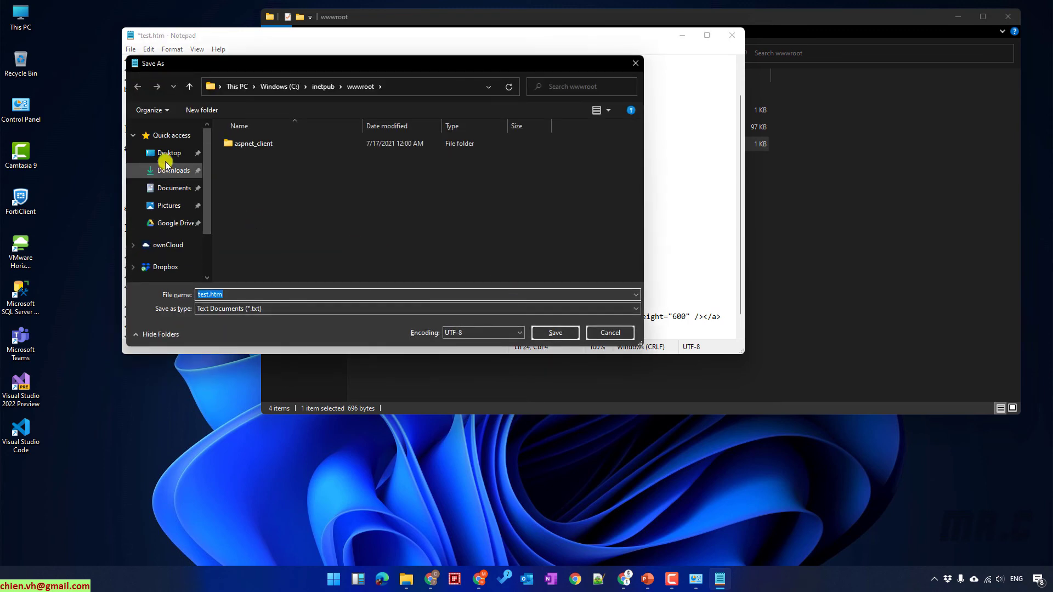
left_click(169, 153)
left_click(551, 332)
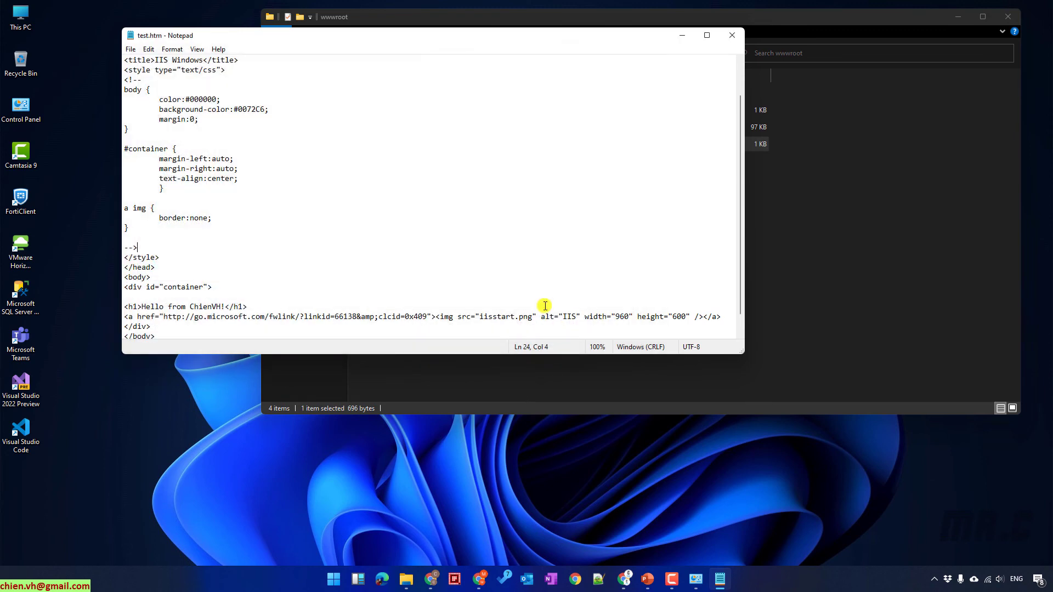
left_click(731, 35)
right_click(103, 147)
left_click(147, 177)
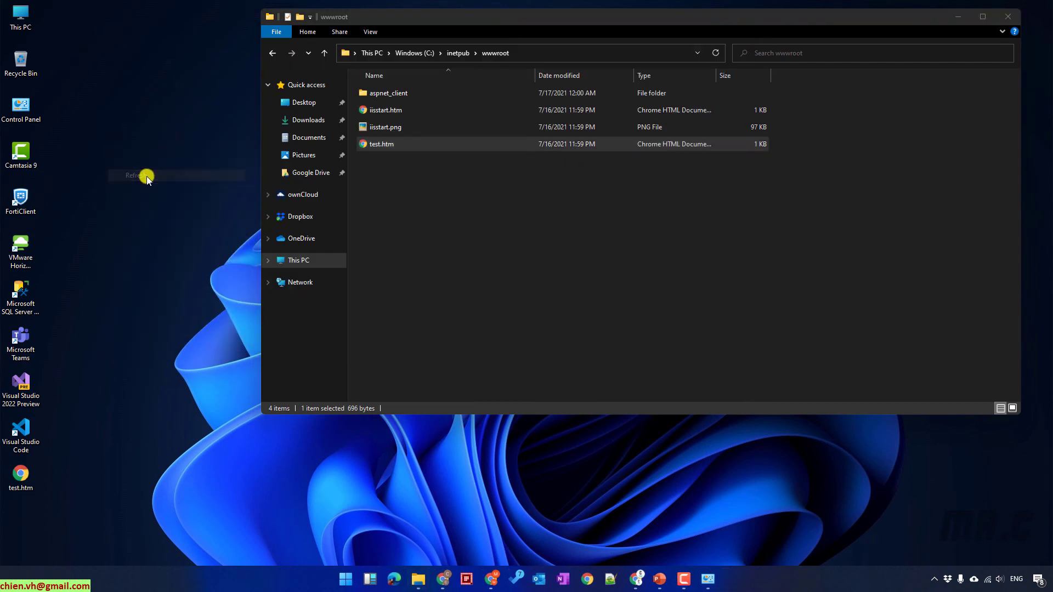
- Delete the old test.htm from wwwroot and move the Desktop copy into the folder, granting administrator permission
left_click(407, 144)
key("Delete")
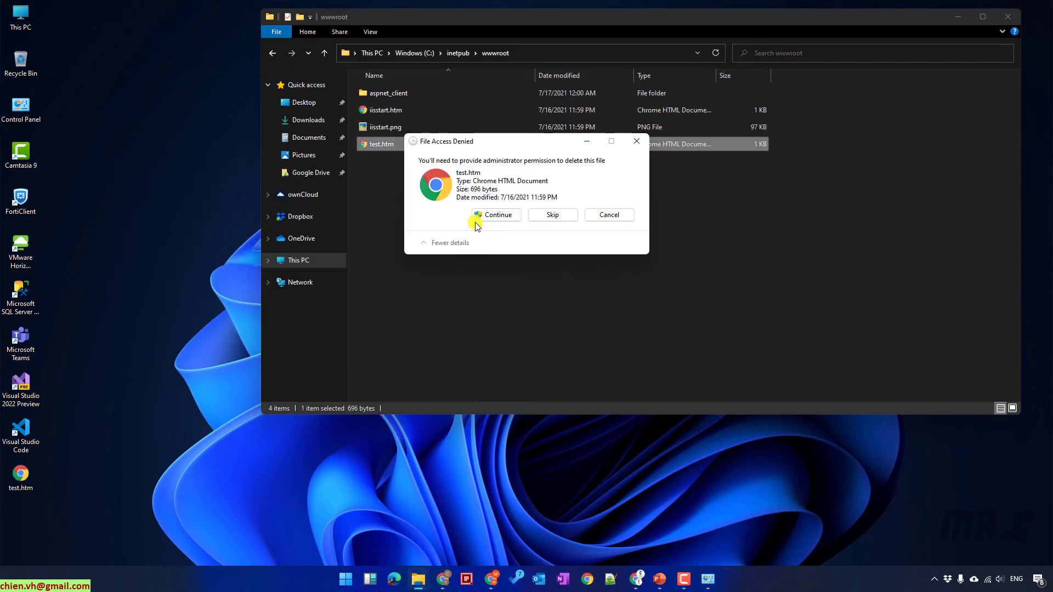
left_click(482, 218)
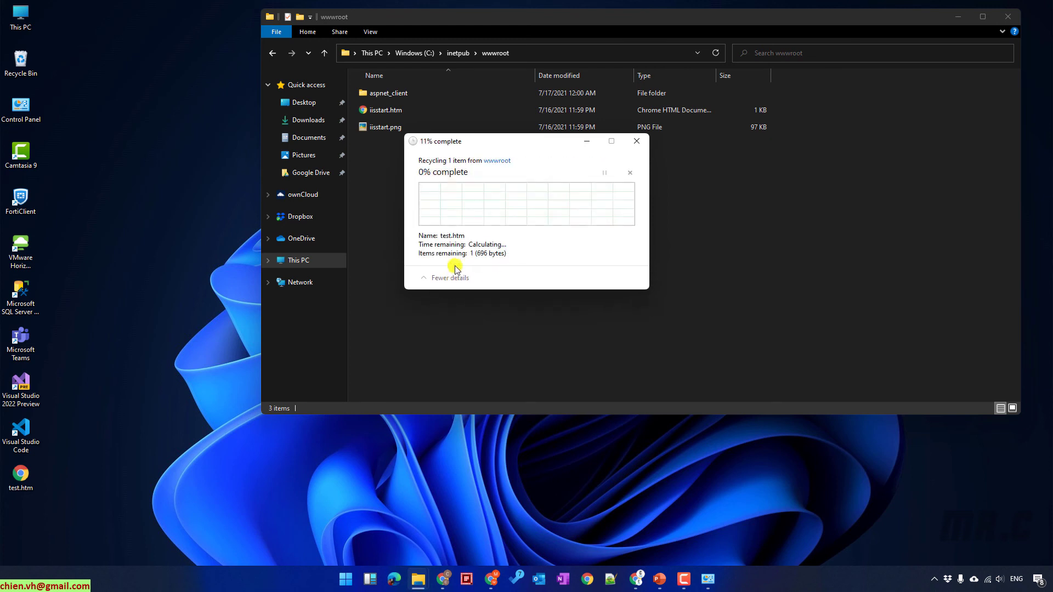
left_click_drag(21, 481, 519, 248)
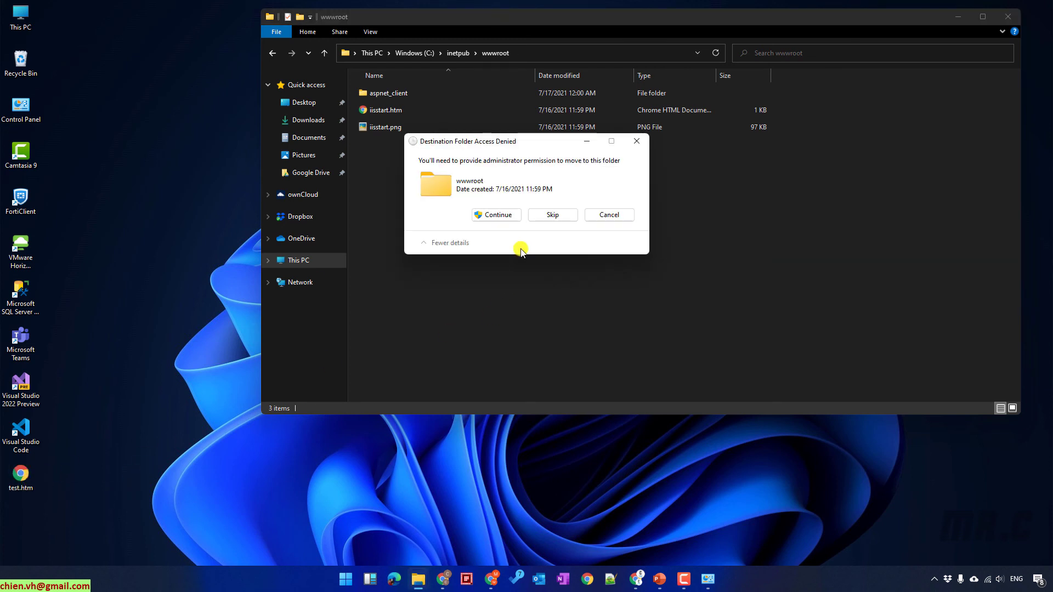
left_click(495, 216)
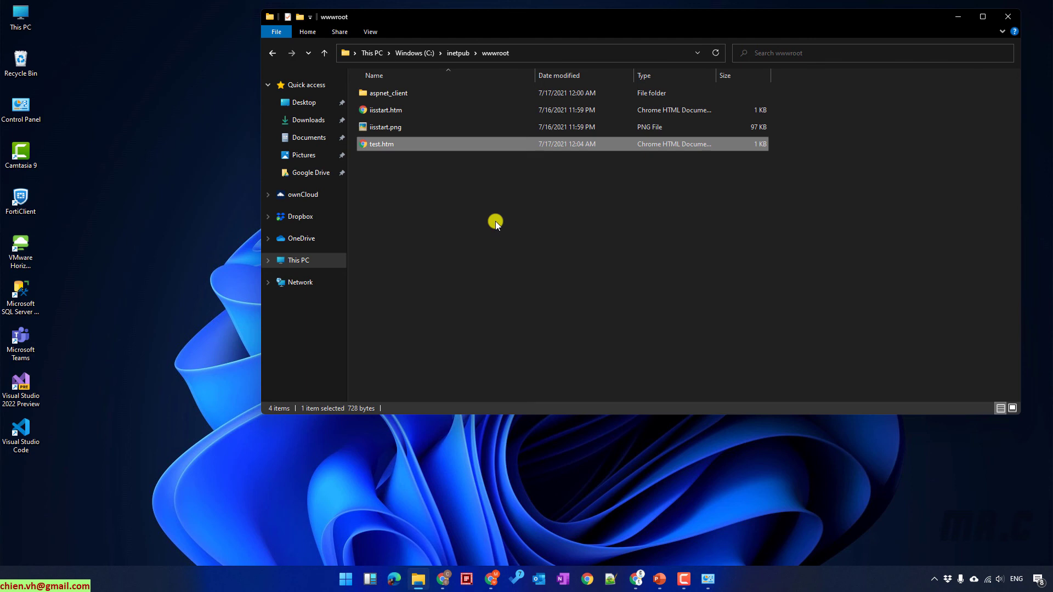
- Switch to Chrome, reload localhost/test.htm and check the new heading at the top of the page
left_click(636, 576)
left_click(47, 30)
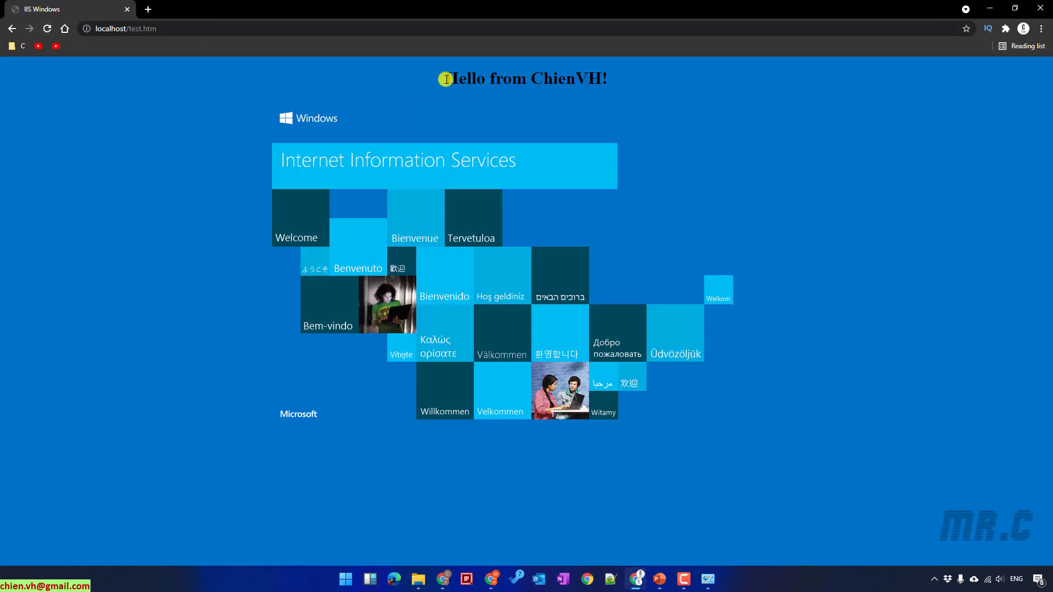
left_click_drag(447, 80, 615, 78)
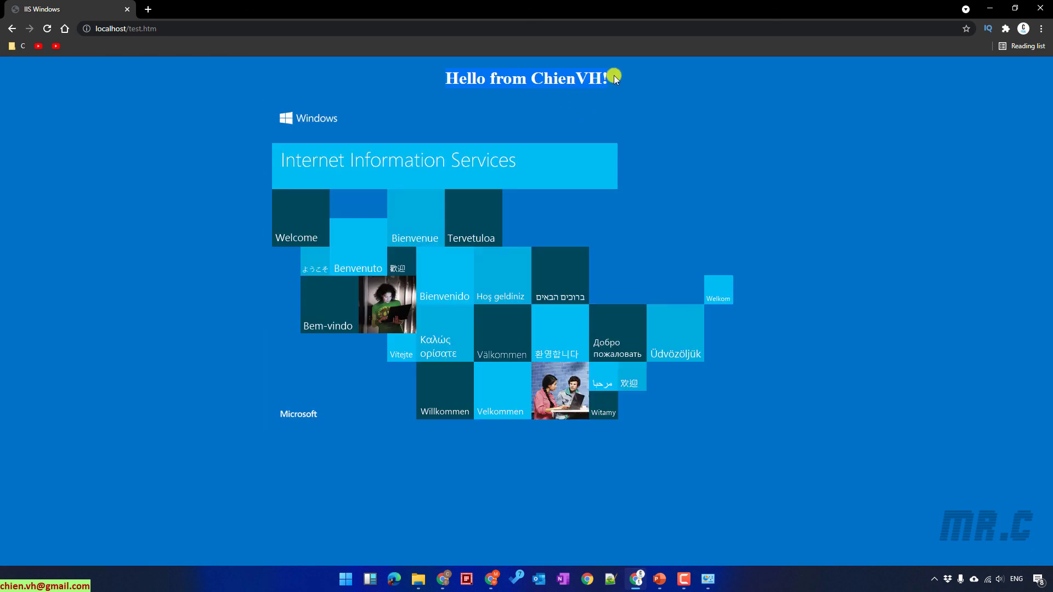
left_click(615, 79)
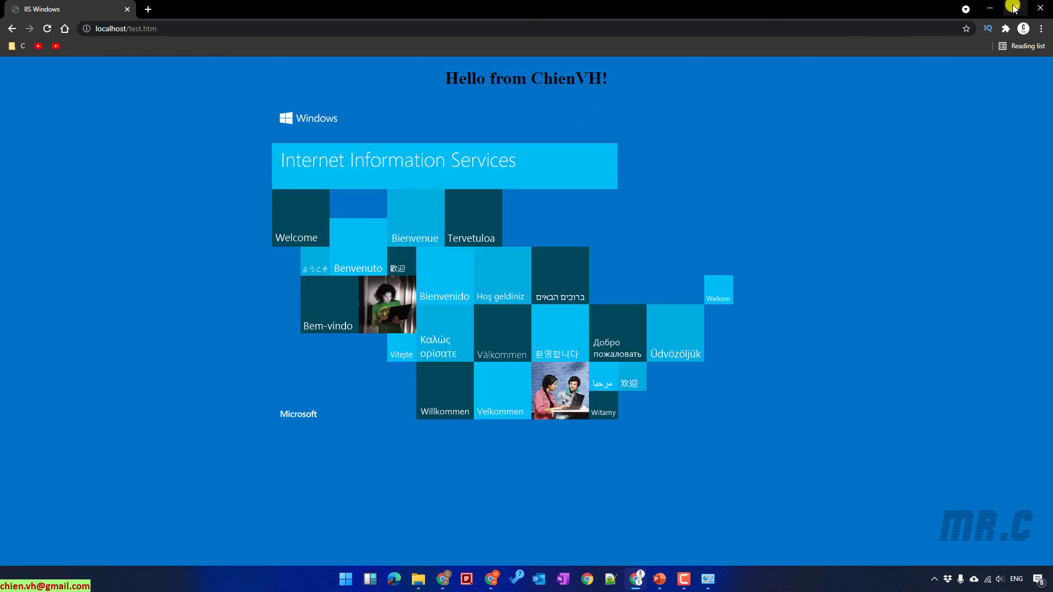